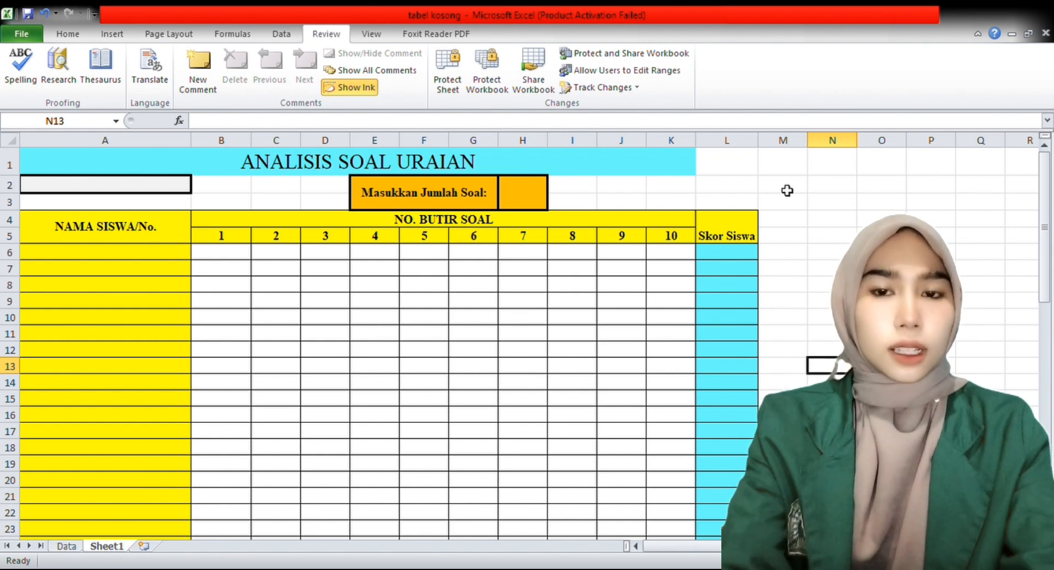
Enter 10 as the number of questions in cell H2, beside Masukkan Jumlah Soal.
{"action": "left_click", "coordinate": [526, 199]}
{"action": "type", "text": "10"}
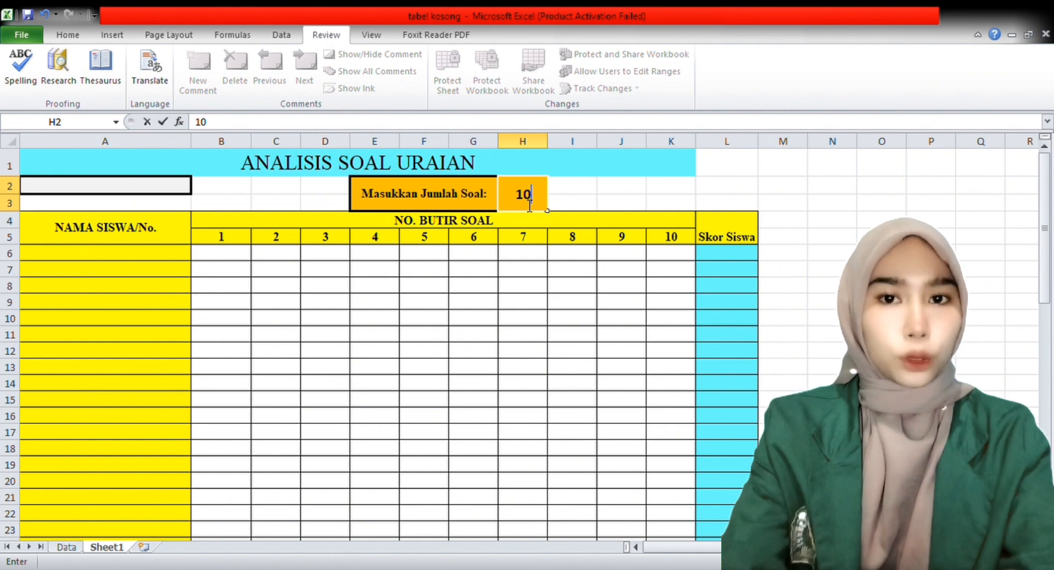
{"action": "left_click", "coordinate": [87, 252]}
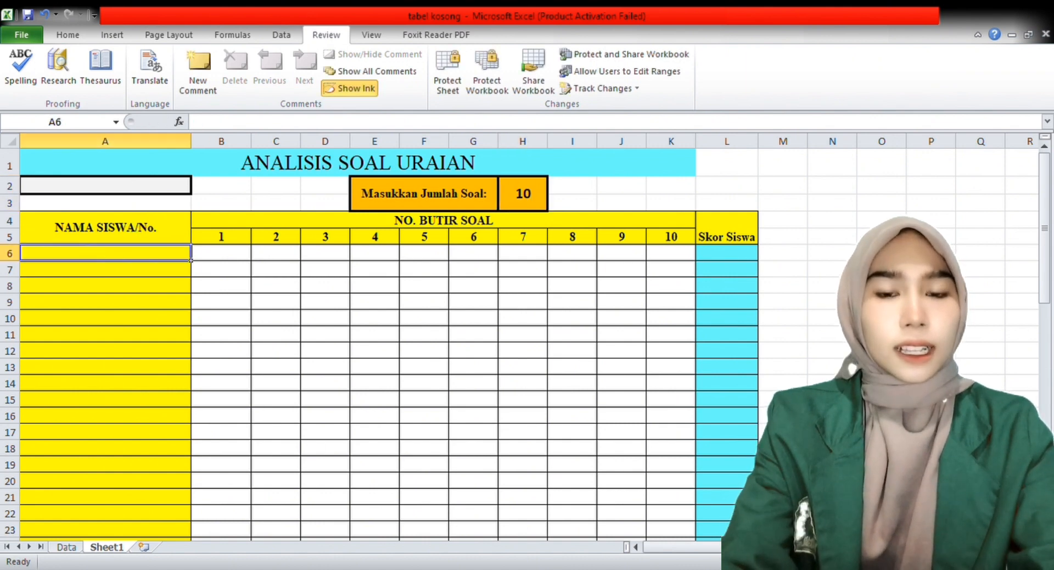
Copy the student names in A6:A34 of the Data sheet into the same cells of Sheet1.
{"action": "left_click", "coordinate": [66, 547]}
{"action": "scroll", "coordinate": [117, 335], "scroll_direction": "up", "scroll_amount": 5}
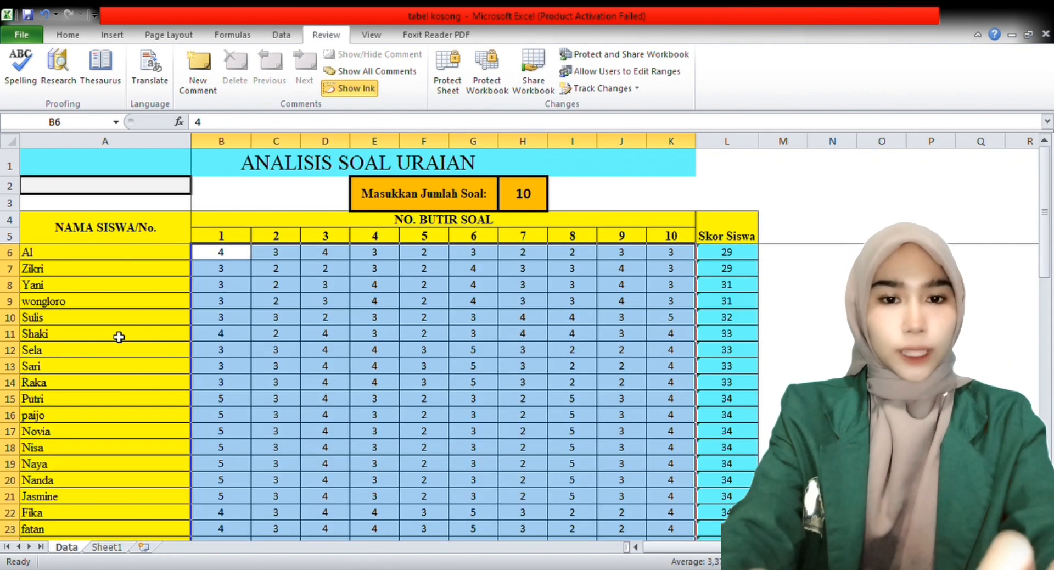
{"action": "left_click_drag", "start_coordinate": [70, 258], "coordinate": [148, 455]}
{"action": "key", "text": "ctrl+c"}
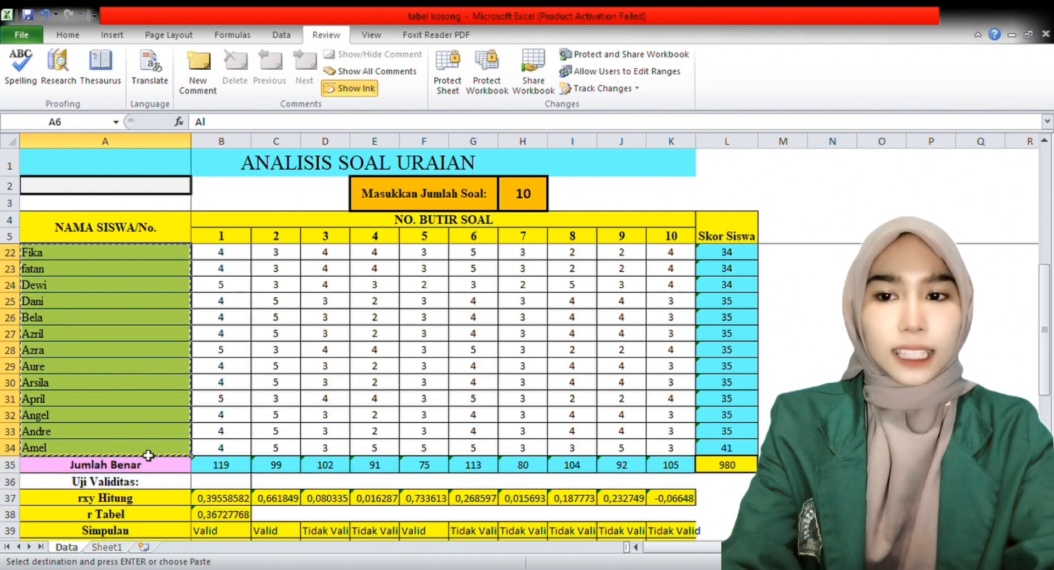
{"action": "left_click", "coordinate": [110, 547]}
{"action": "double_click", "coordinate": [110, 547]}
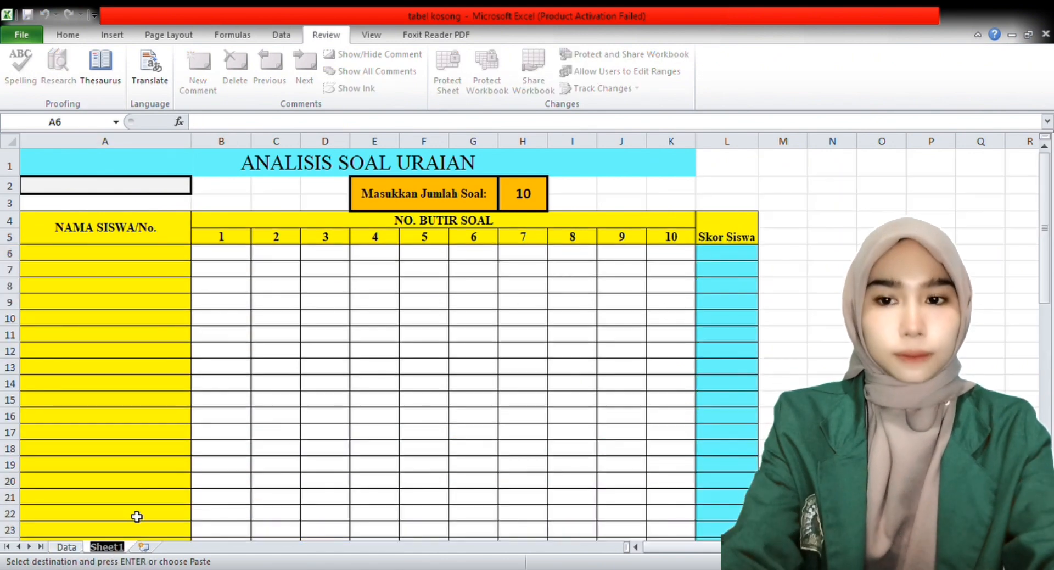
{"action": "left_click_drag", "start_coordinate": [75, 257], "coordinate": [82, 449]}
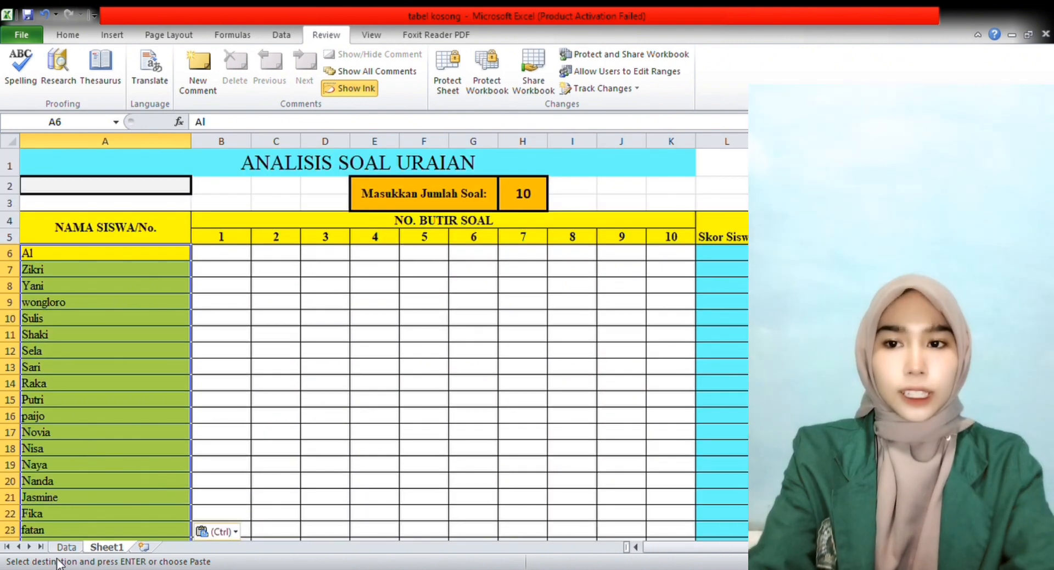
Copy the item scores in B6:K34 of the Data sheet into the score table of Sheet1, starting at B6.
{"action": "left_click", "coordinate": [231, 253]}
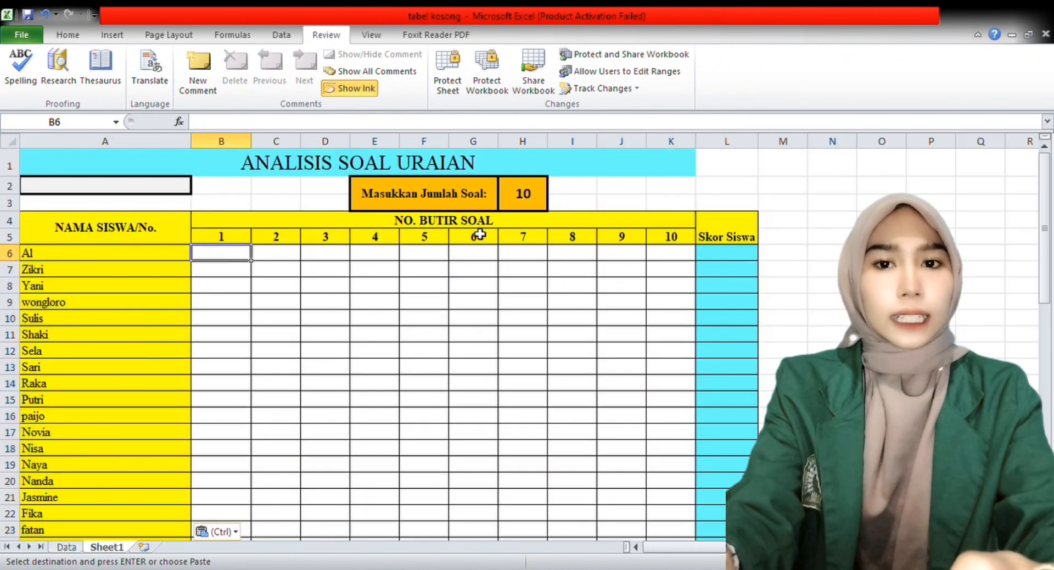
{"action": "left_click", "coordinate": [77, 547]}
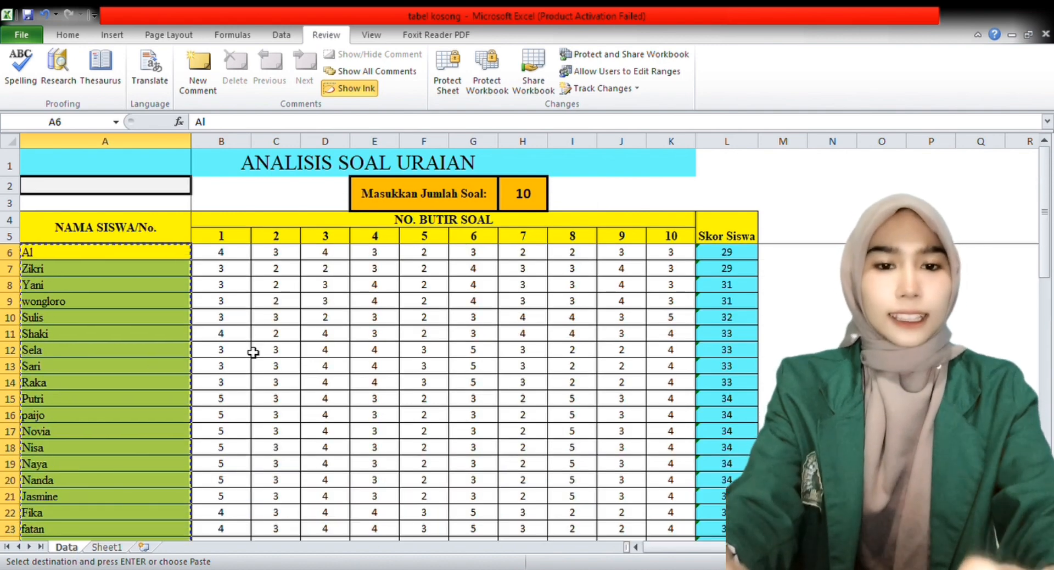
{"action": "left_click_drag", "start_coordinate": [229, 254], "coordinate": [688, 407]}
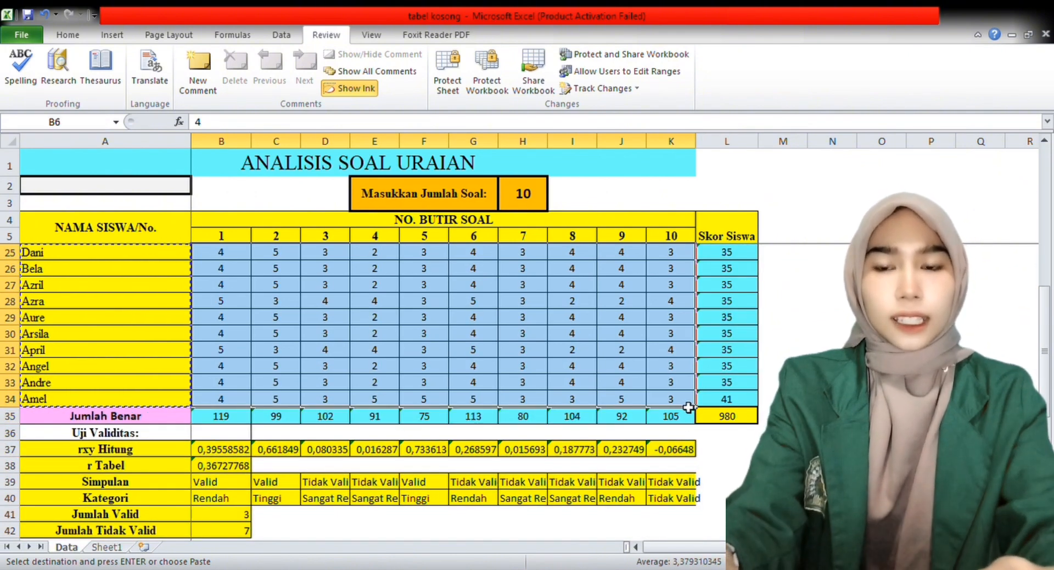
{"action": "key", "text": "ctrl+c"}
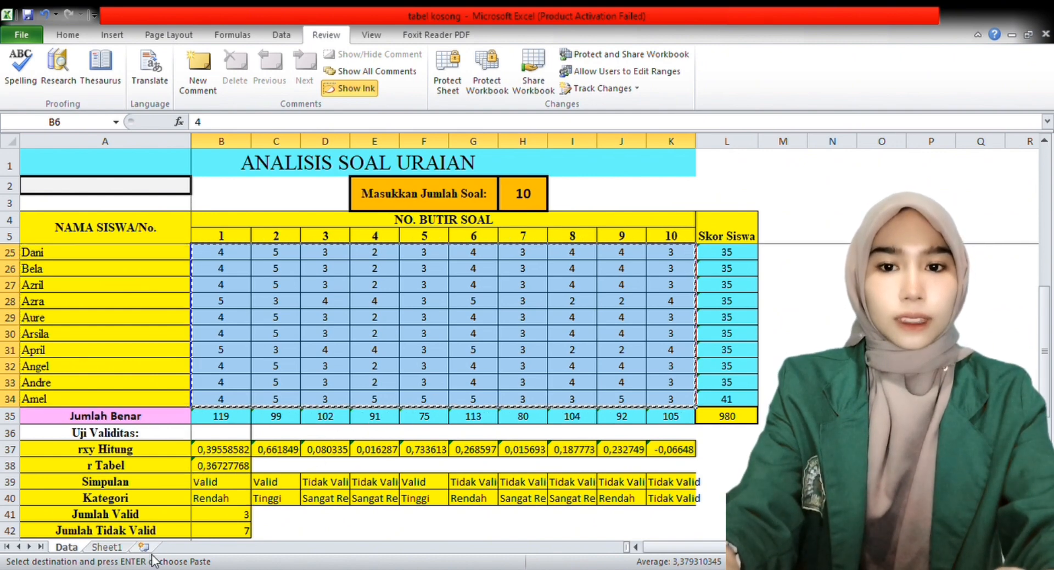
{"action": "left_click", "coordinate": [112, 551]}
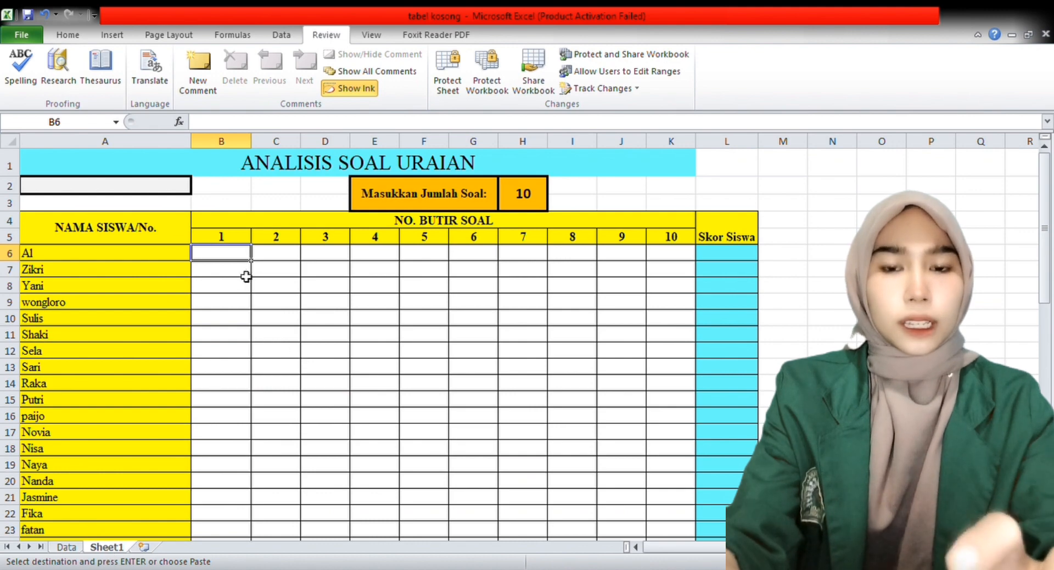
{"action": "left_click_drag", "start_coordinate": [242, 255], "coordinate": [670, 499]}
{"action": "key", "text": "ctrl+v"}
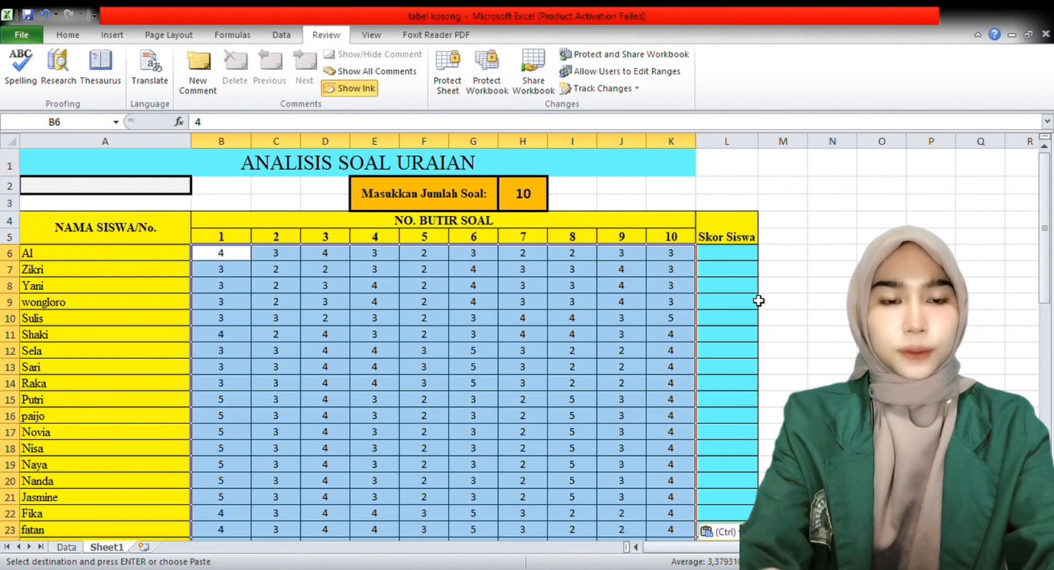
Total the first student's scores in L6 with =SUM(B6:K6) and fill the formula down the Skor Siswa column to L34.
{"action": "left_click", "coordinate": [723, 257]}
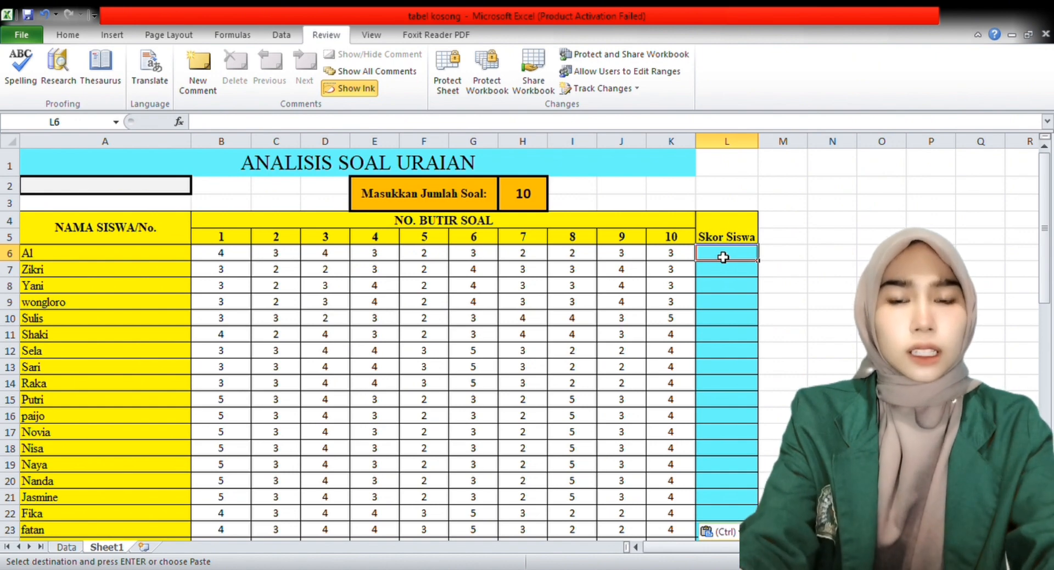
{"action": "type", "text": "="}
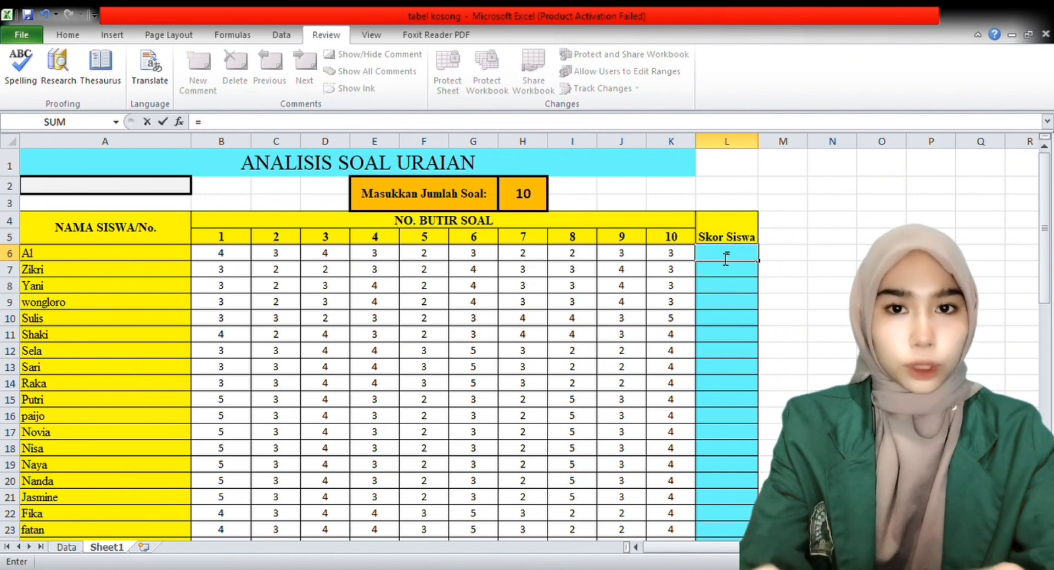
{"action": "type", "text": "SUM"}
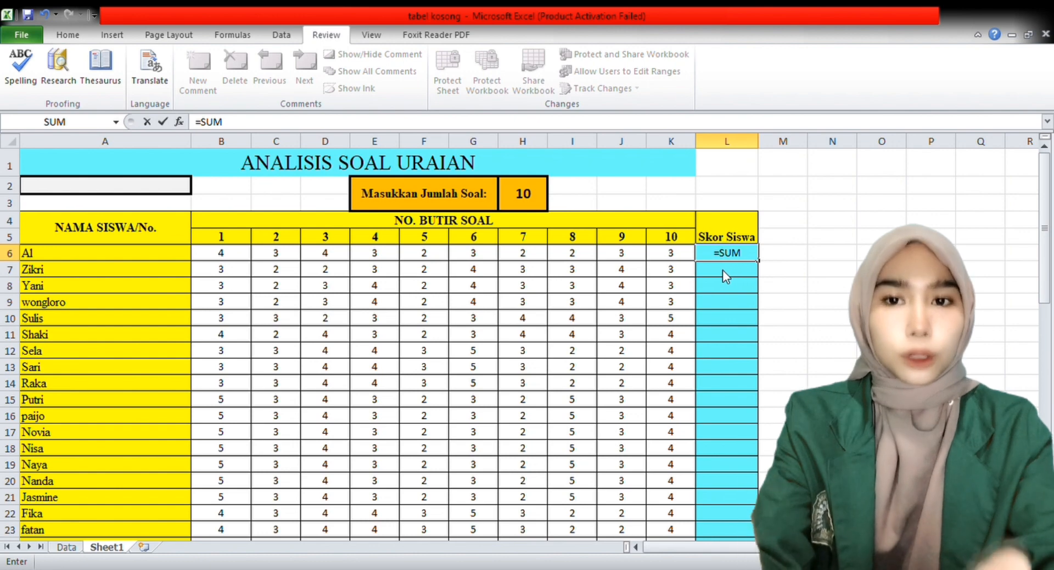
{"action": "type", "text": "("}
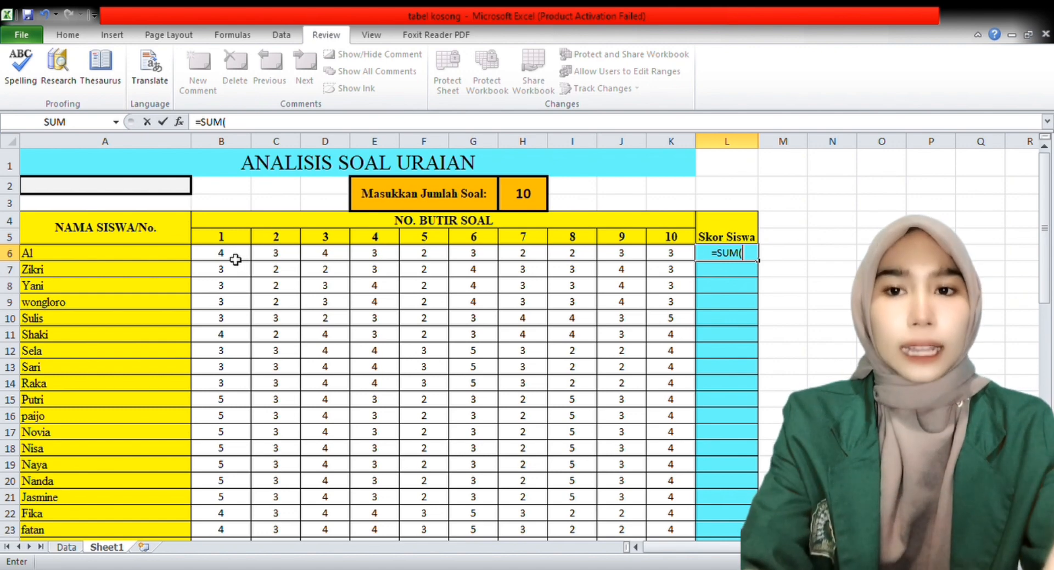
{"action": "left_click_drag", "start_coordinate": [237, 258], "coordinate": [657, 263]}
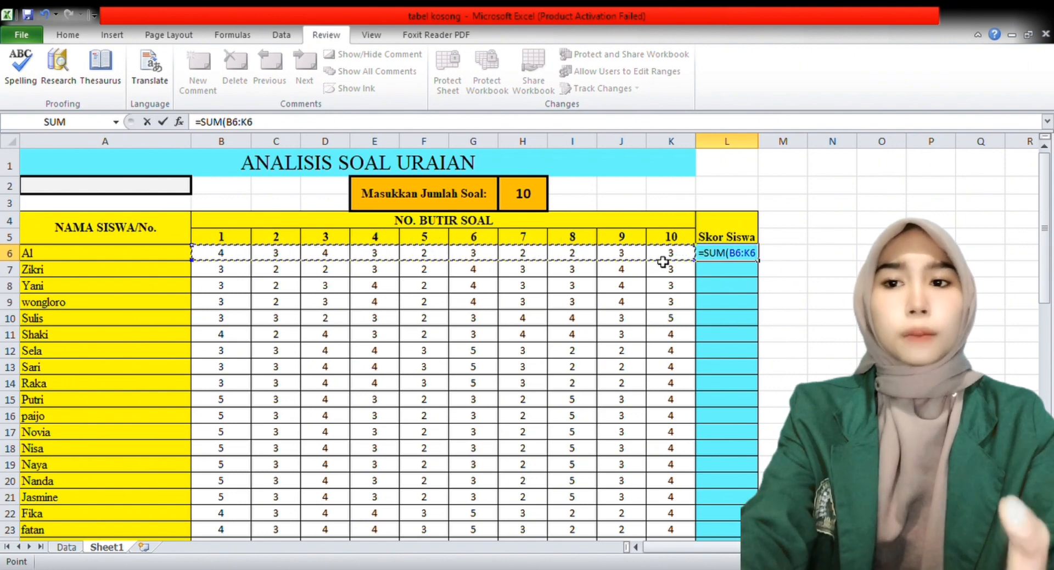
{"action": "key", "text": "Return"}
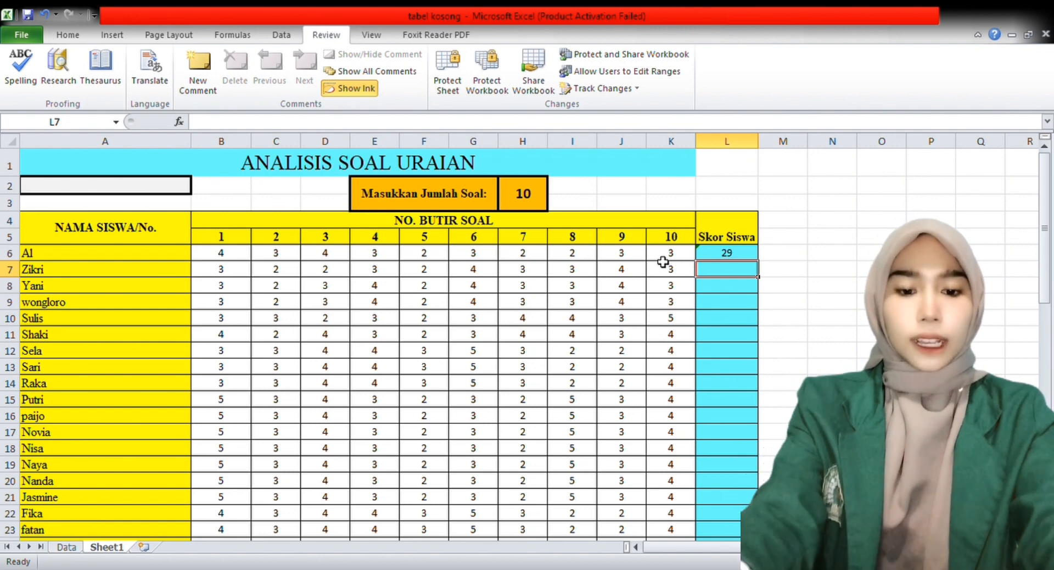
{"action": "left_click", "coordinate": [726, 253]}
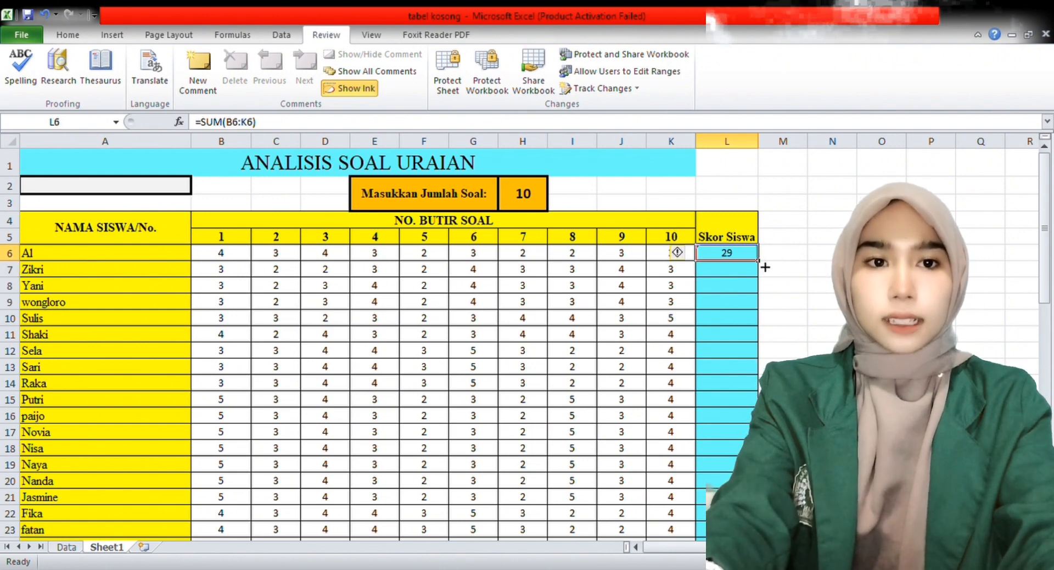
{"action": "left_click_drag", "start_coordinate": [757, 260], "coordinate": [730, 483]}
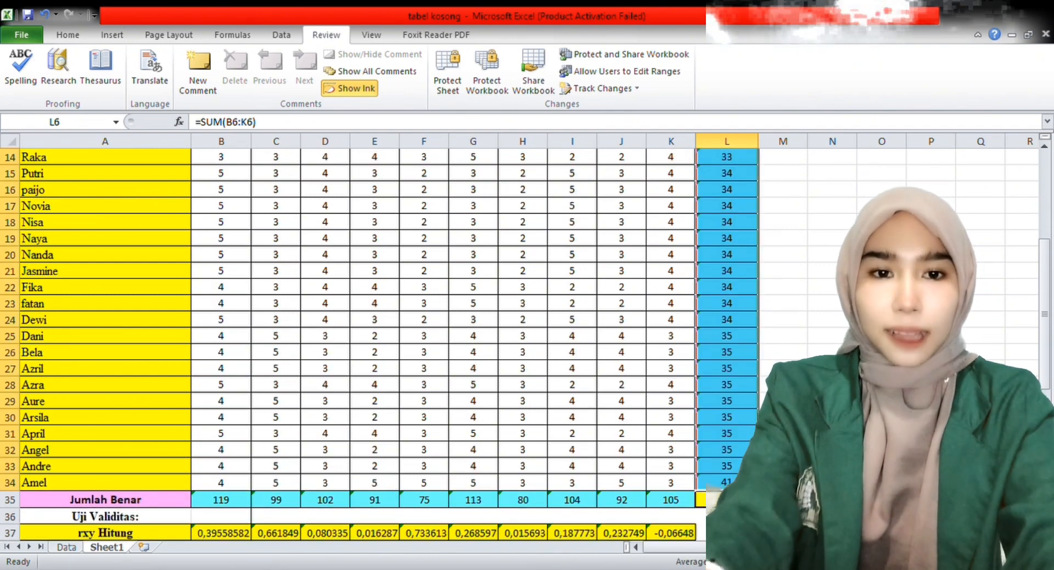
Review the Jumlah Benar row and the validity, reliability, difficulty and discrimination results beneath the score table.
{"action": "scroll", "coordinate": [351, 329], "scroll_direction": "down", "scroll_amount": 1}
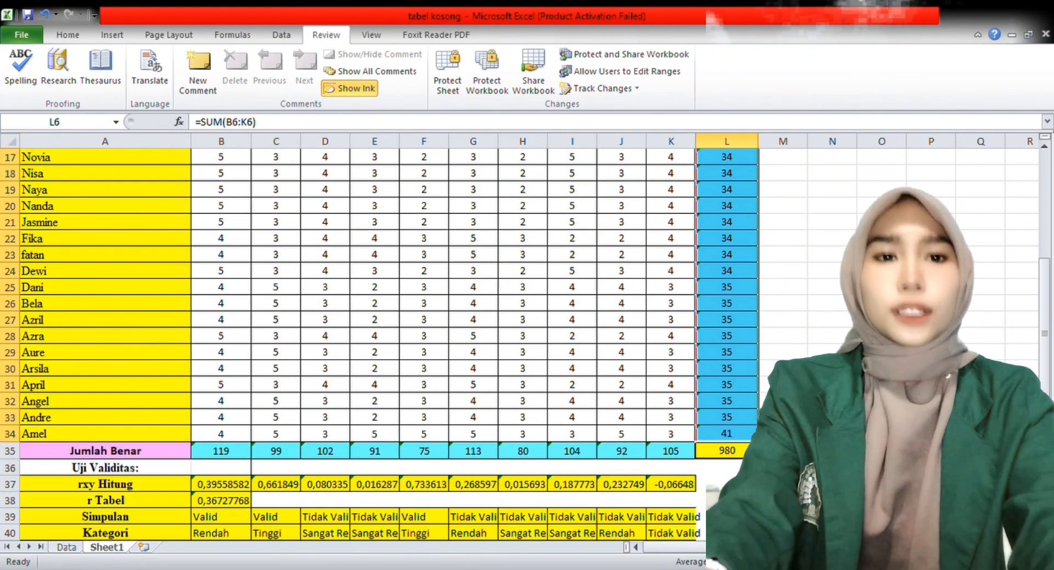
{"action": "scroll", "coordinate": [351, 329], "scroll_direction": "down", "scroll_amount": 1}
{"action": "scroll", "coordinate": [745, 491], "scroll_direction": "down", "scroll_amount": 1}
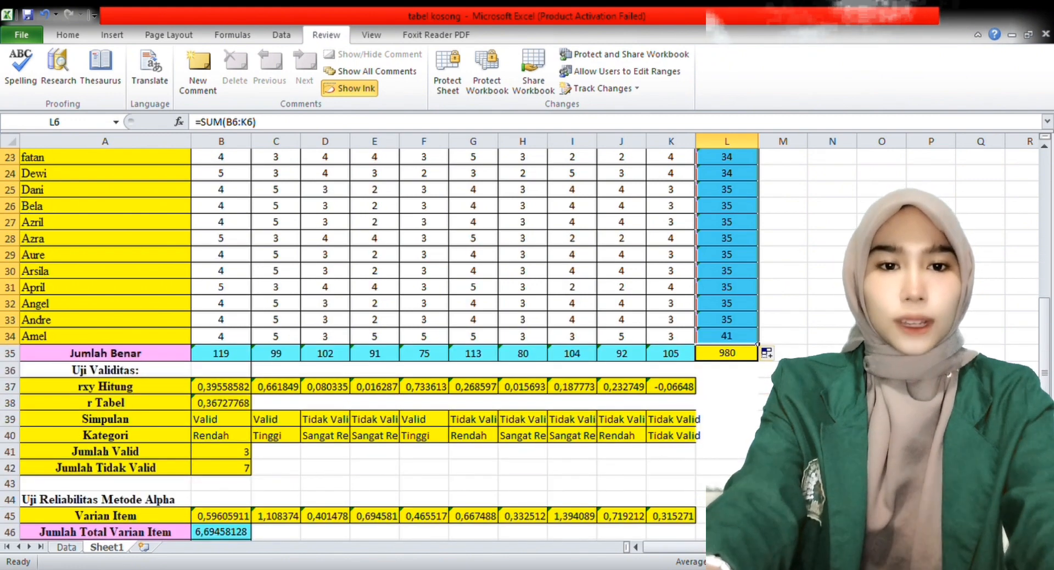
{"action": "scroll", "coordinate": [745, 491], "scroll_direction": "down", "scroll_amount": 2}
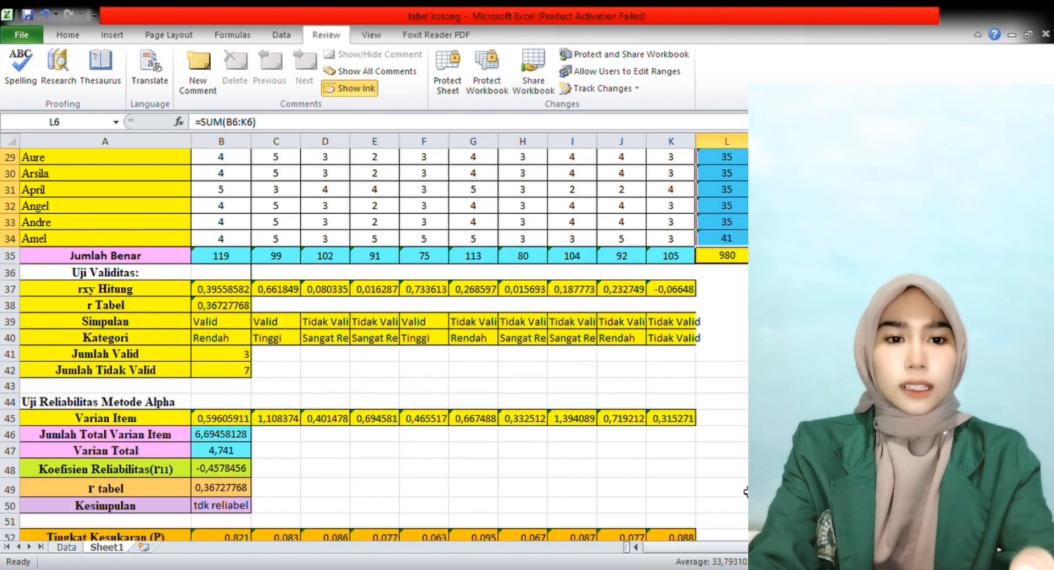
{"action": "scroll", "coordinate": [745, 491], "scroll_direction": "down", "scroll_amount": 2}
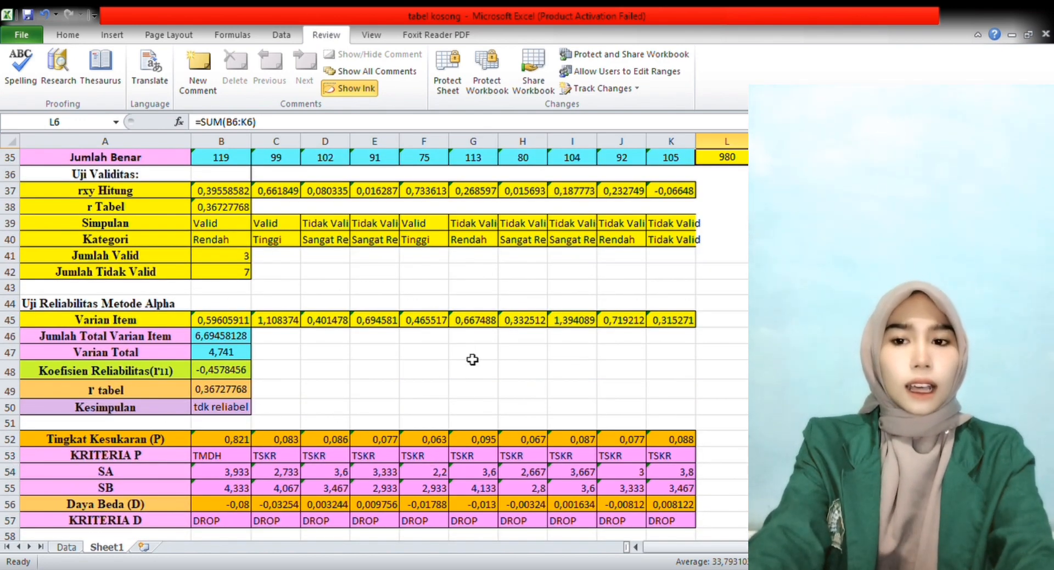
{"action": "scroll", "coordinate": [547, 229], "scroll_direction": "up", "scroll_amount": 10}
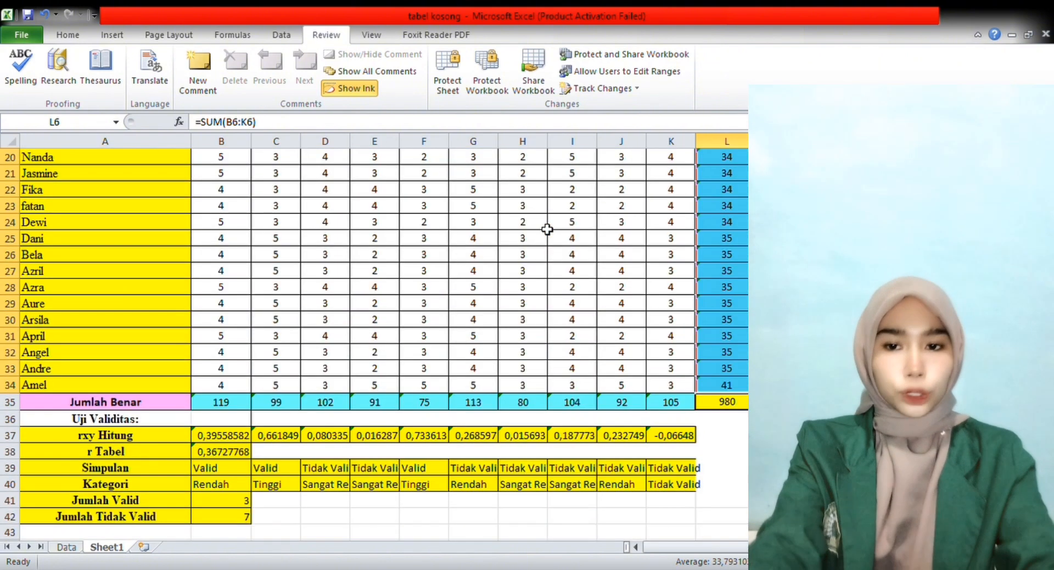
{"action": "scroll", "coordinate": [547, 228], "scroll_direction": "up", "scroll_amount": 1}
{"action": "scroll", "coordinate": [547, 229], "scroll_direction": "down", "scroll_amount": 6}
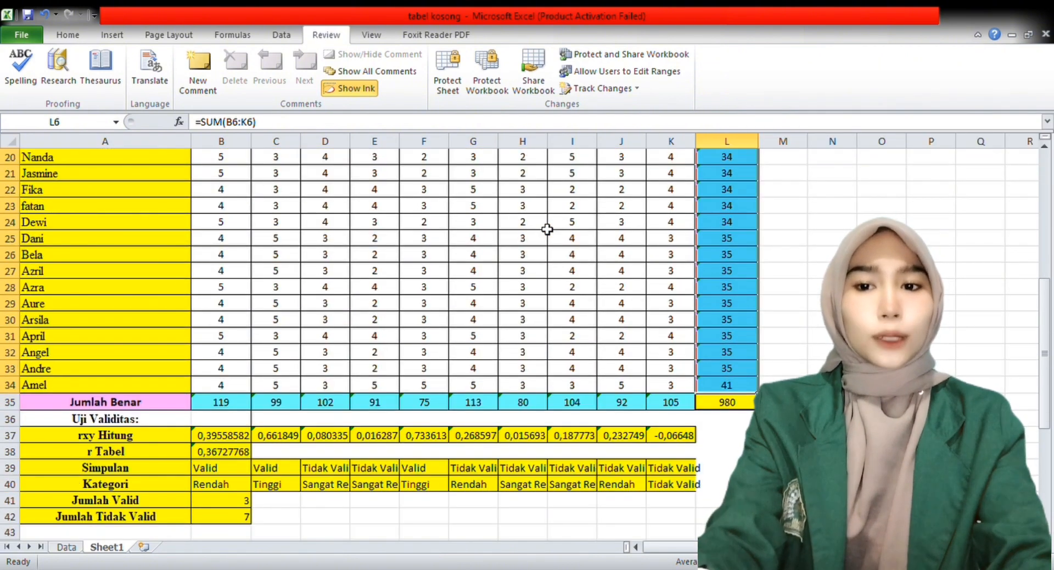
{"action": "scroll", "coordinate": [547, 229], "scroll_direction": "down", "scroll_amount": 1}
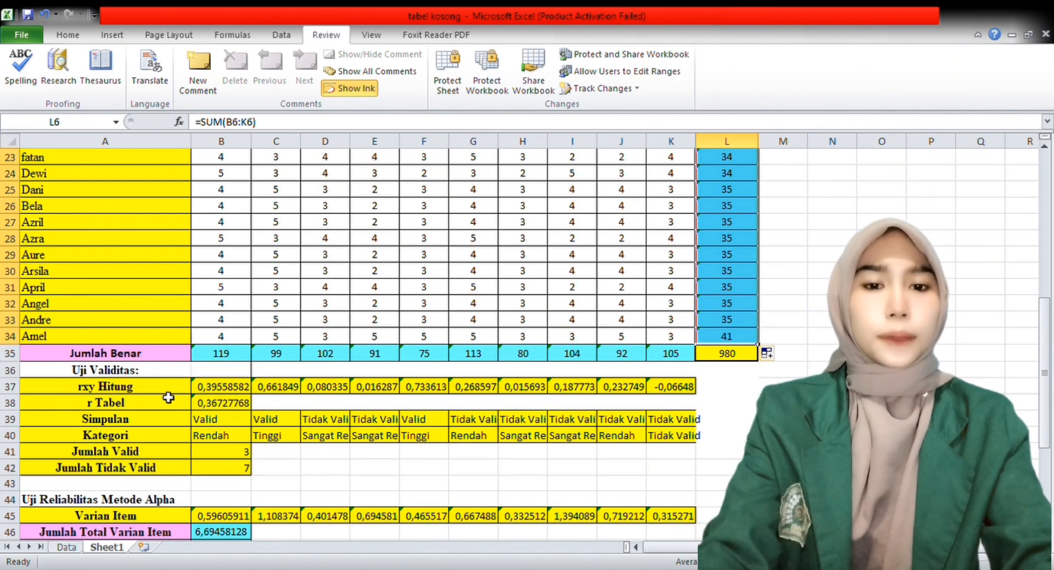
Cycle the reference style of the $L$6:$L$34 range in B37's PEARSON formula, keep it absolute and confirm the formula.
{"action": "left_click", "coordinate": [171, 387]}
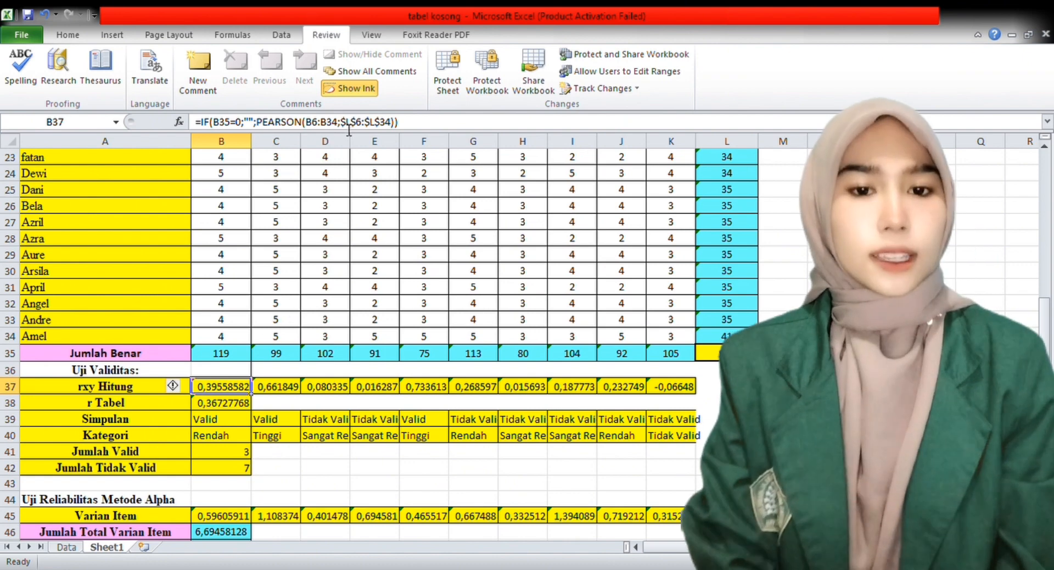
{"action": "left_click", "coordinate": [348, 128]}
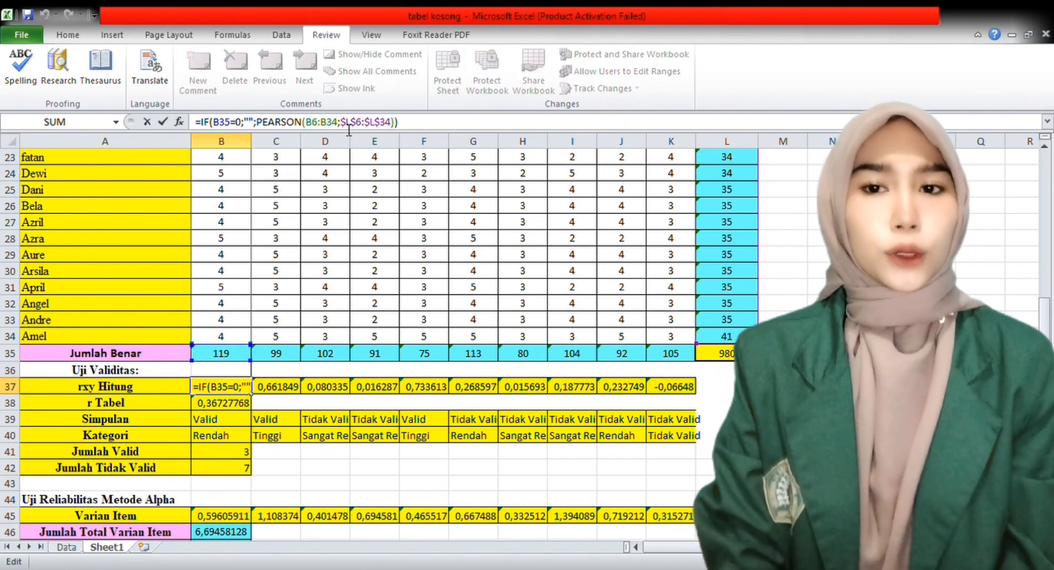
{"action": "left_click_drag", "start_coordinate": [349, 128], "coordinate": [398, 127]}
{"action": "key", "text": "F4"}
{"action": "key", "text": "F4"}
{"action": "key", "text": "F4"}
{"action": "key", "text": "F4"}
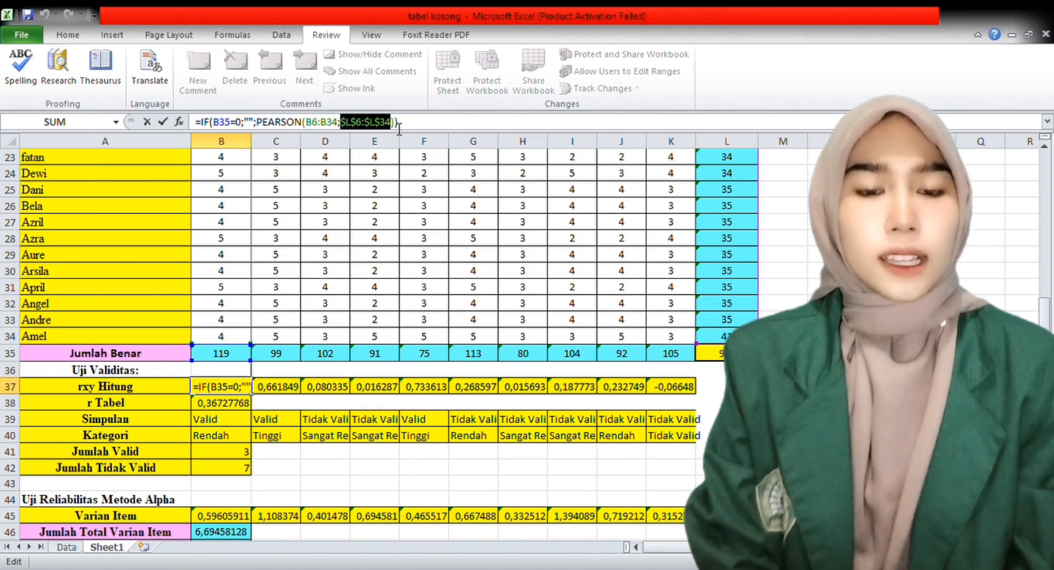
{"action": "left_click", "coordinate": [276, 389]}
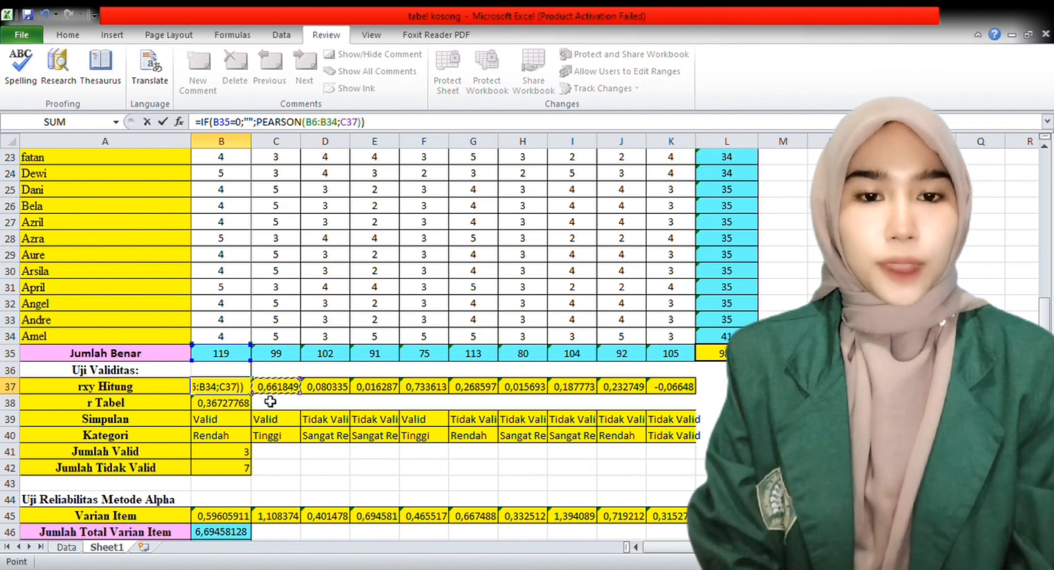
{"action": "key", "text": "ctrl+z"}
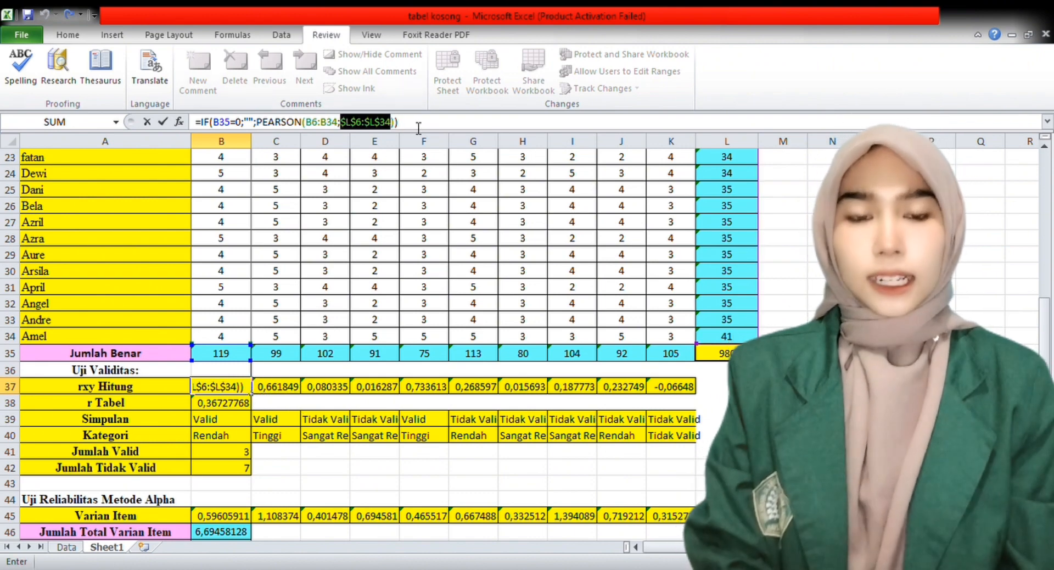
{"action": "key", "text": "Return"}
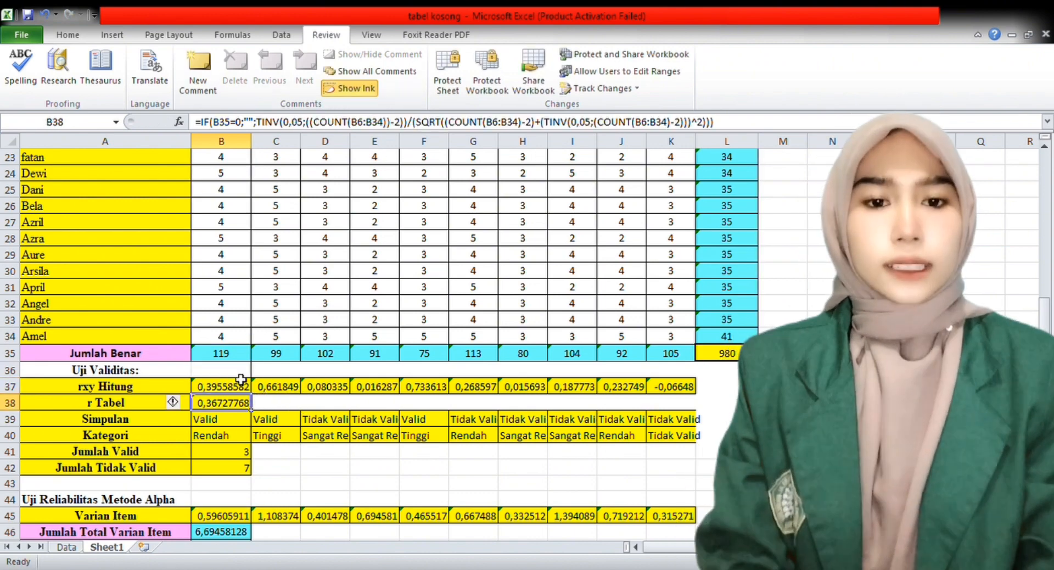
Fill the rxy Hitung PEARSON formula from B37 across to K37 for all ten questions.
{"action": "left_click", "coordinate": [238, 388]}
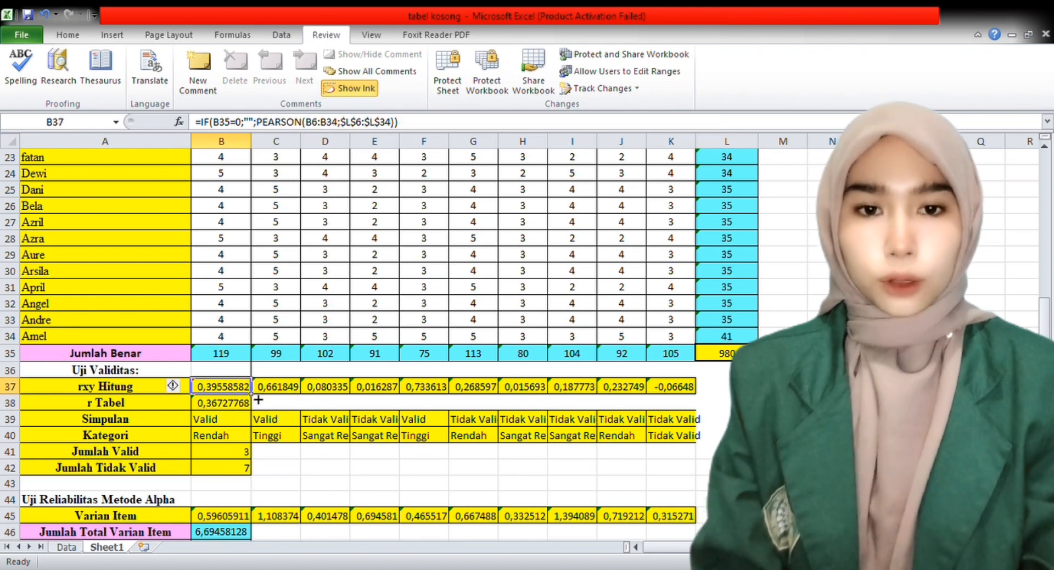
{"action": "left_click_drag", "start_coordinate": [251, 394], "coordinate": [697, 397]}
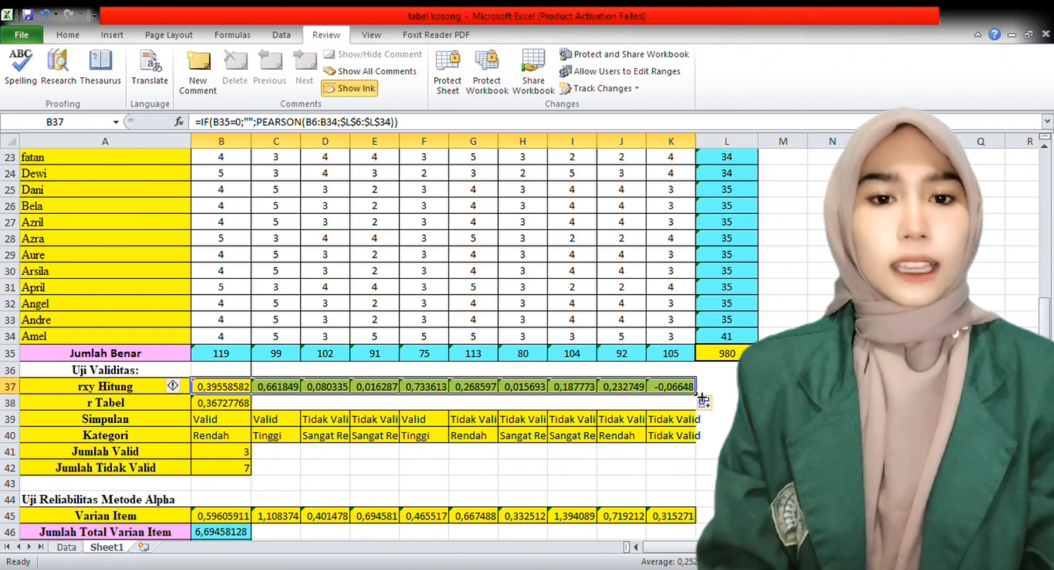
Examine the r Tabel formula in B38, the Simpulan formula in B39 and the KRITERIA P, SA and SB rows.
{"action": "left_click", "coordinate": [262, 442]}
{"action": "left_click", "coordinate": [224, 408]}
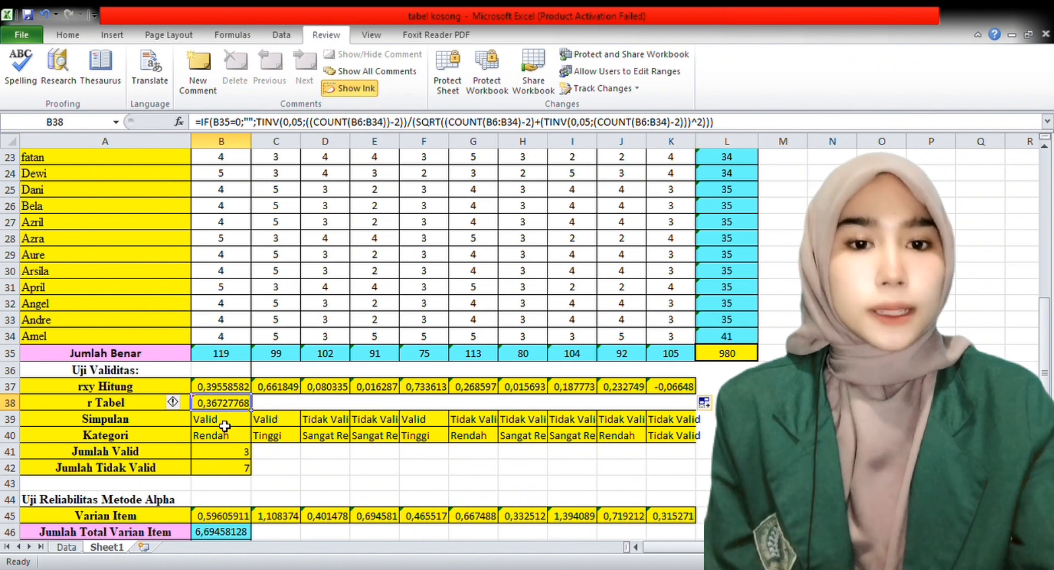
{"action": "left_click", "coordinate": [224, 426]}
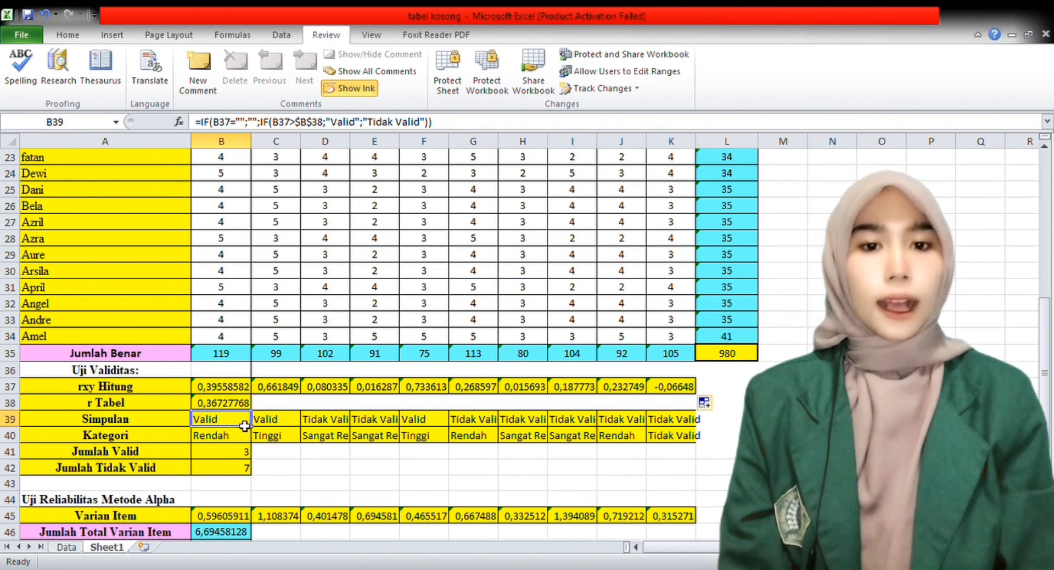
{"action": "left_click", "coordinate": [394, 428]}
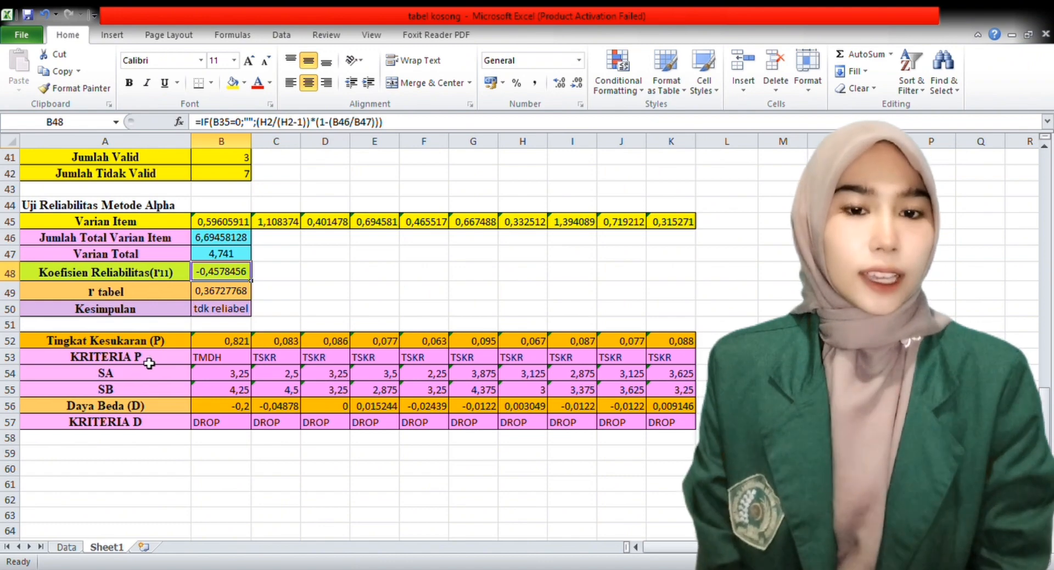
{"action": "left_click", "coordinate": [150, 362]}
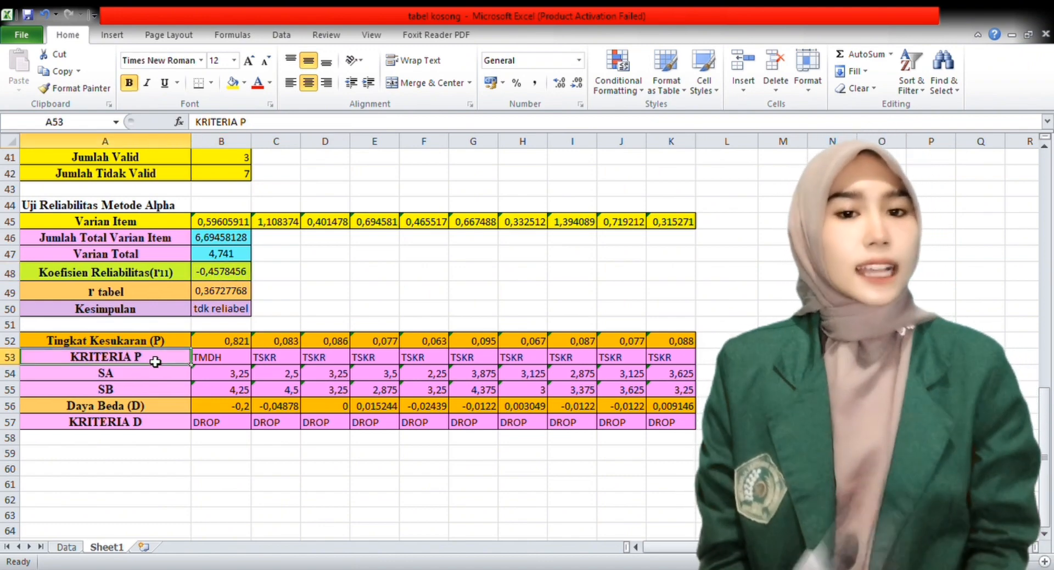
{"action": "left_click", "coordinate": [127, 379]}
{"action": "left_click", "coordinate": [125, 391]}
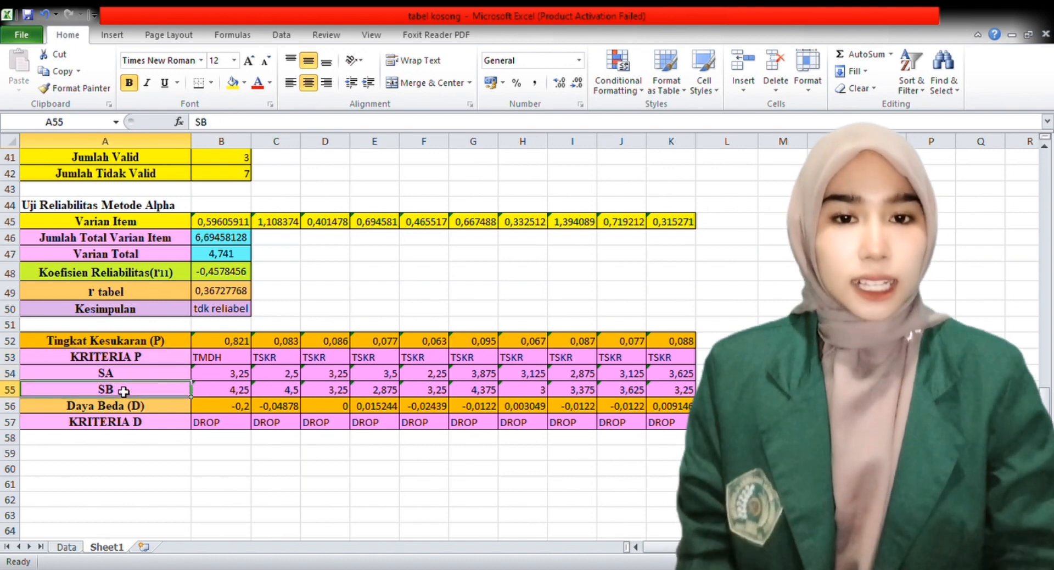
{"action": "left_click", "coordinate": [188, 375]}
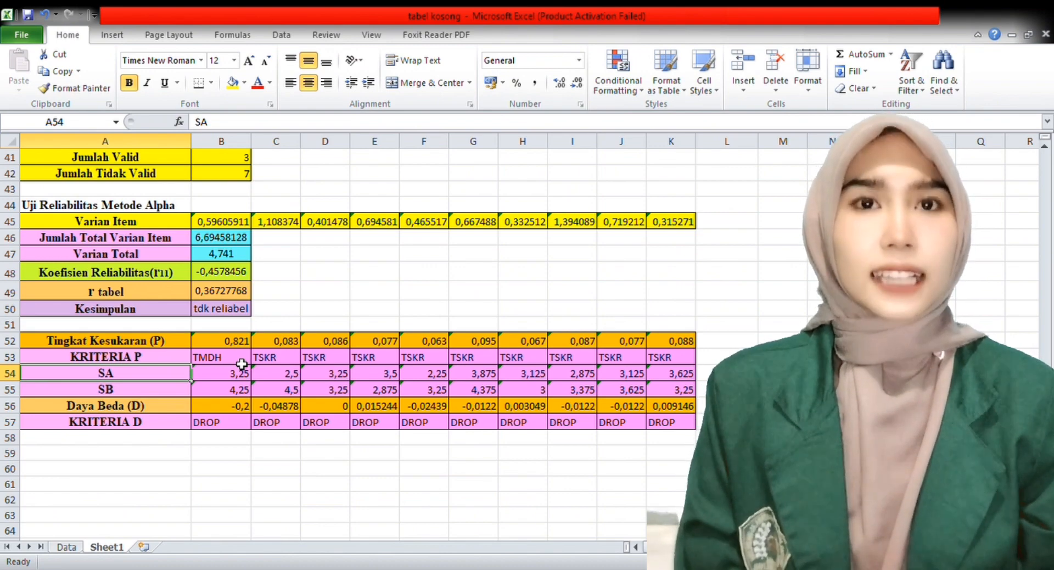
Count the question 1 scores from B6 down to B20 and set the AVERAGE range in B54's SA formula to B6:B20.
{"action": "scroll", "coordinate": [241, 364], "scroll_direction": "up", "scroll_amount": 1}
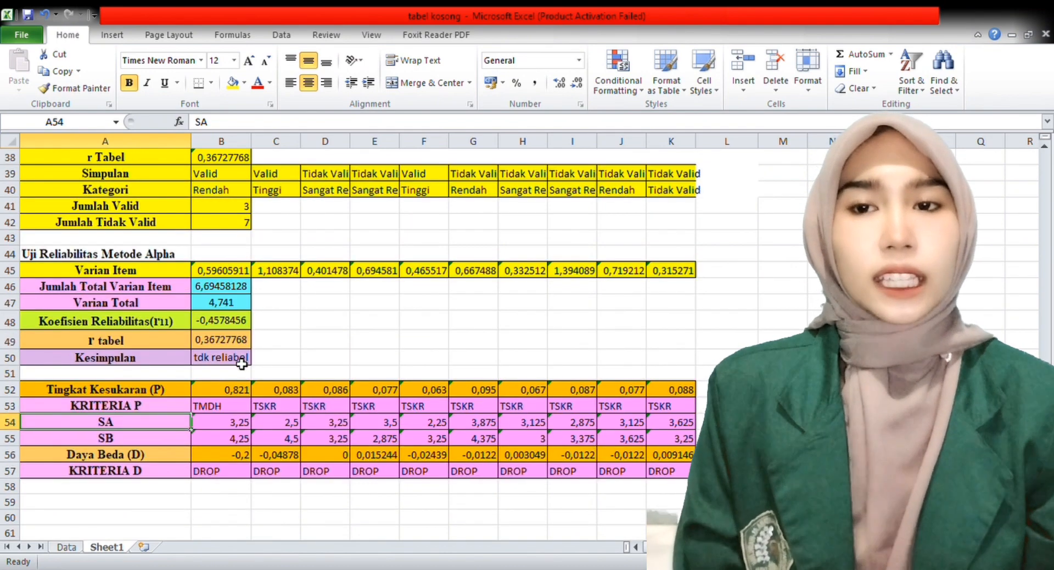
{"action": "scroll", "coordinate": [241, 364], "scroll_direction": "up", "scroll_amount": 2}
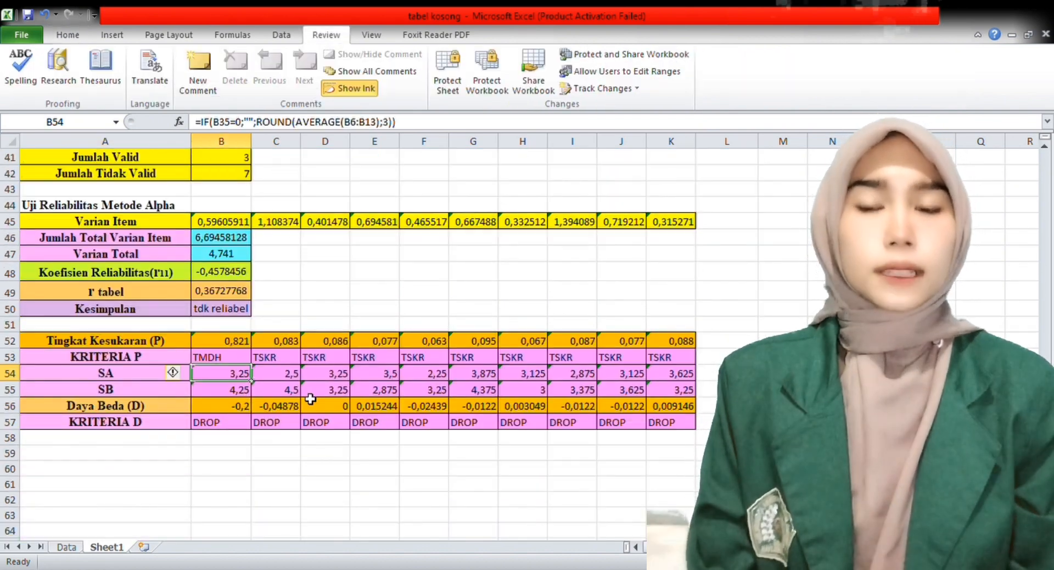
{"action": "scroll", "coordinate": [250, 321], "scroll_direction": "up", "scroll_amount": 4}
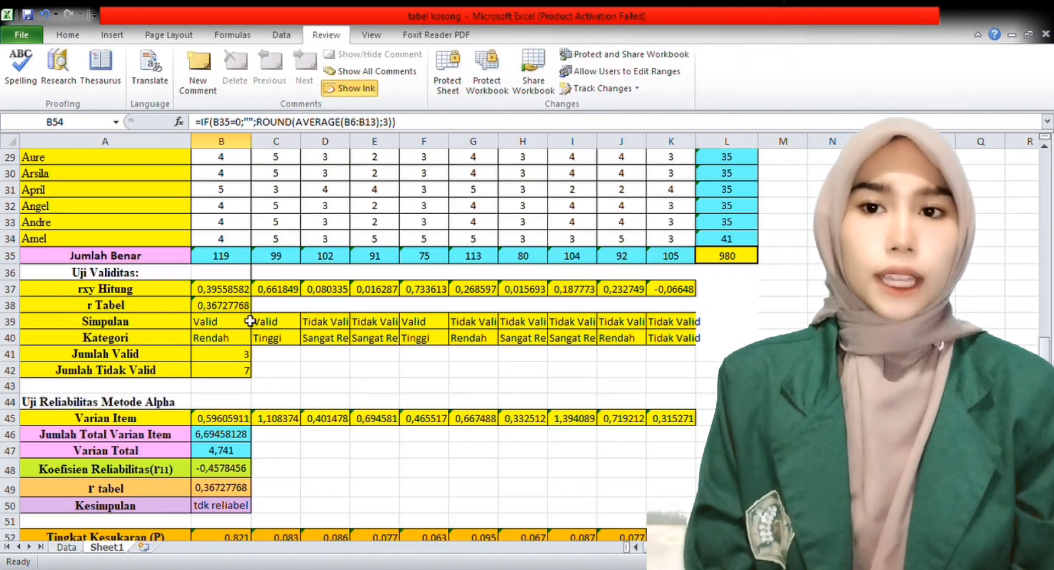
{"action": "scroll", "coordinate": [249, 321], "scroll_direction": "up", "scroll_amount": 10}
{"action": "left_click", "coordinate": [223, 254]}
{"action": "key", "text": "Down"}
{"action": "key", "text": "Down"}
{"action": "key", "text": "Down"}
{"action": "key", "text": "Down"}
{"action": "key", "text": "Down"}
{"action": "key", "text": "Down"}
{"action": "key", "text": "Down"}
{"action": "key", "text": "Down"}
{"action": "key", "text": "Down"}
{"action": "key", "text": "Down"}
{"action": "key", "text": "Down"}
{"action": "key", "text": "Down"}
{"action": "key", "text": "Down"}
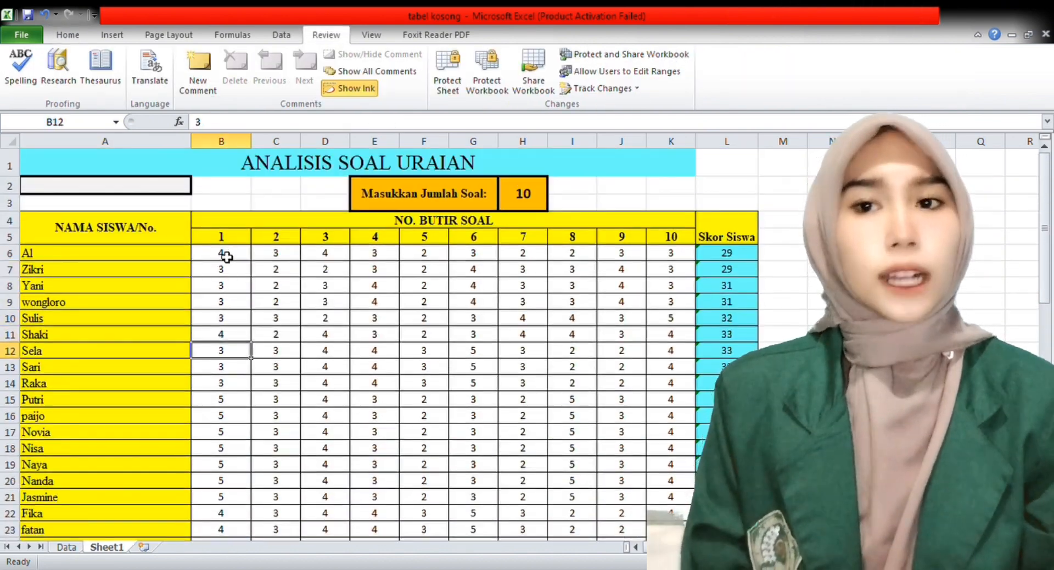
{"action": "key", "text": "Down"}
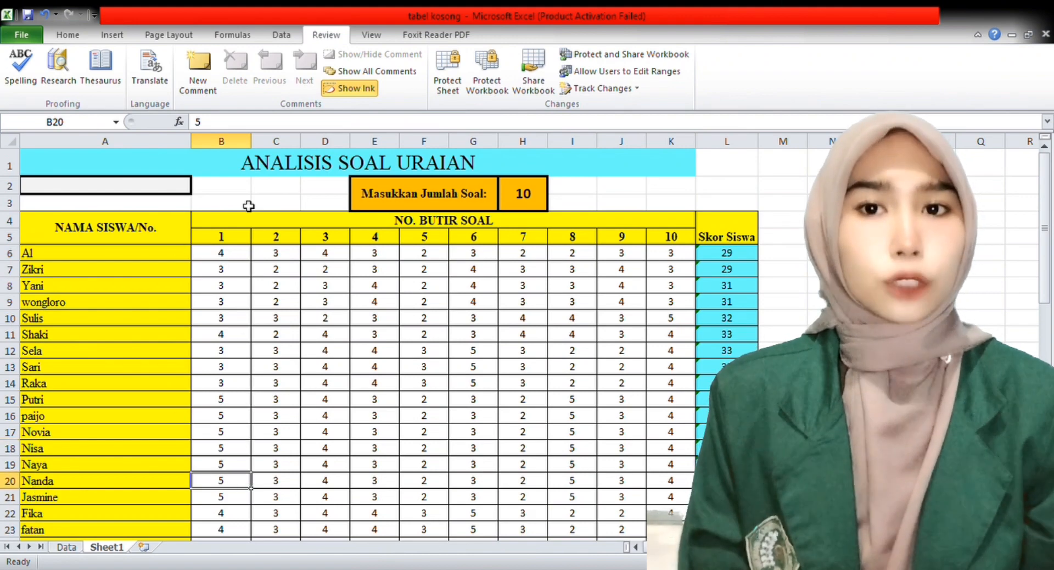
{"action": "scroll", "coordinate": [189, 483], "scroll_direction": "down", "scroll_amount": 5}
{"action": "scroll", "coordinate": [185, 503], "scroll_direction": "down", "scroll_amount": 7}
{"action": "left_click", "coordinate": [219, 438]}
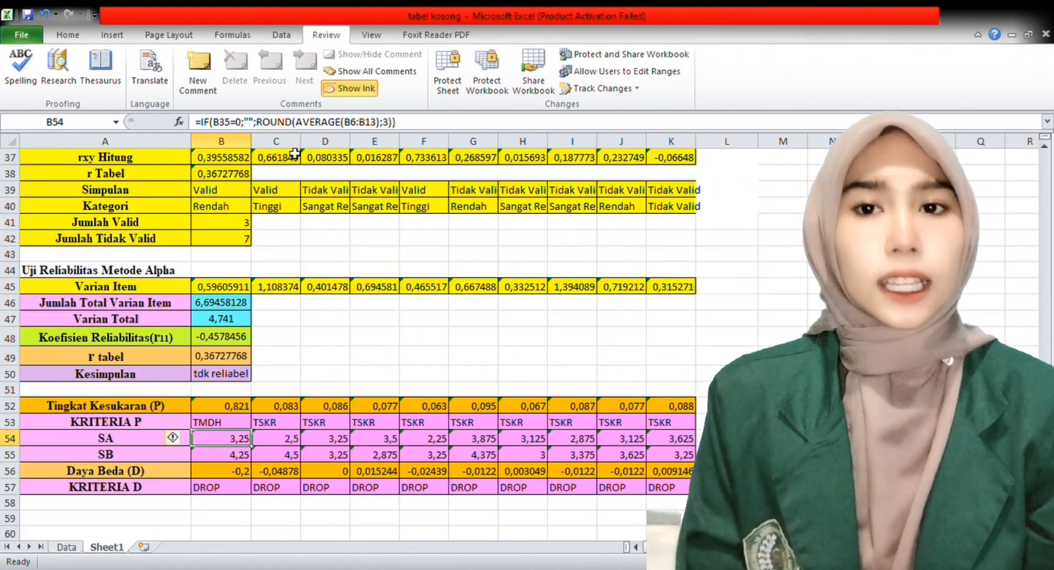
{"action": "left_click", "coordinate": [382, 122]}
{"action": "key", "text": "BackSpace"}
{"action": "type", "text": "20"}
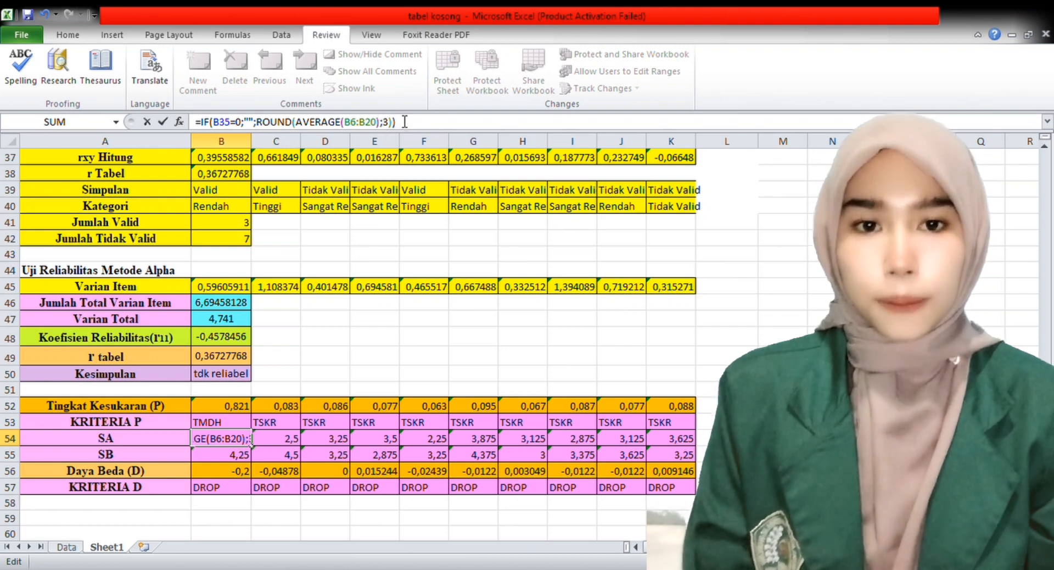
{"action": "left_click", "coordinate": [239, 443]}
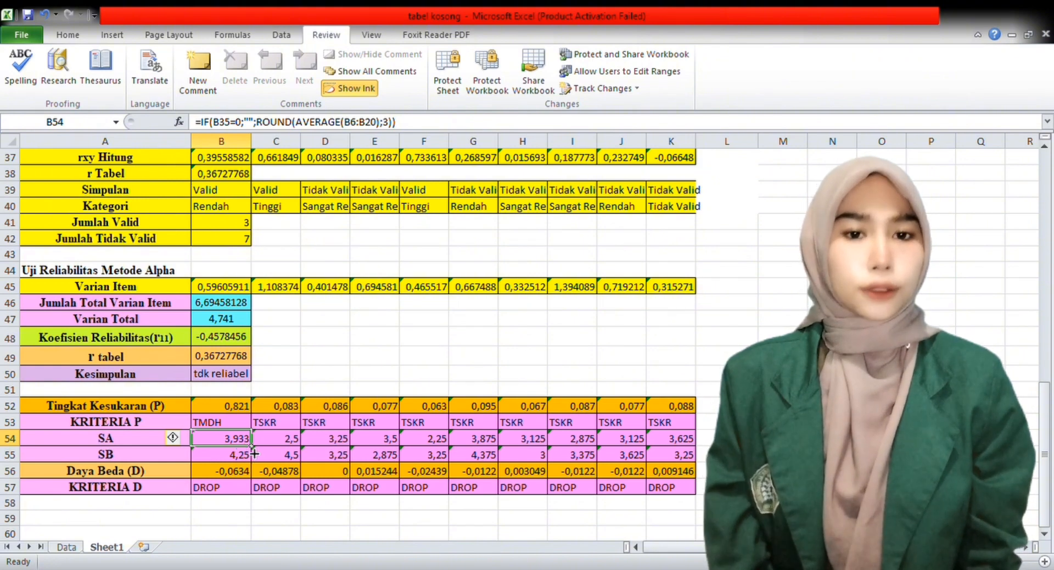
Fill the SA formula from B54 across to K54 for all ten questions.
{"action": "left_click_drag", "start_coordinate": [257, 450], "coordinate": [563, 442]}
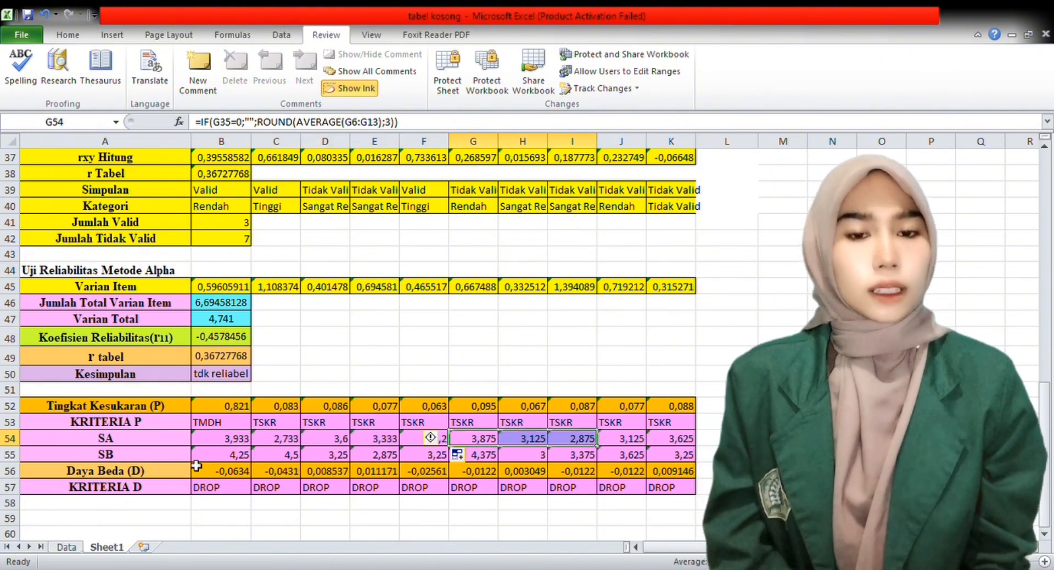
{"action": "left_click", "coordinate": [233, 442]}
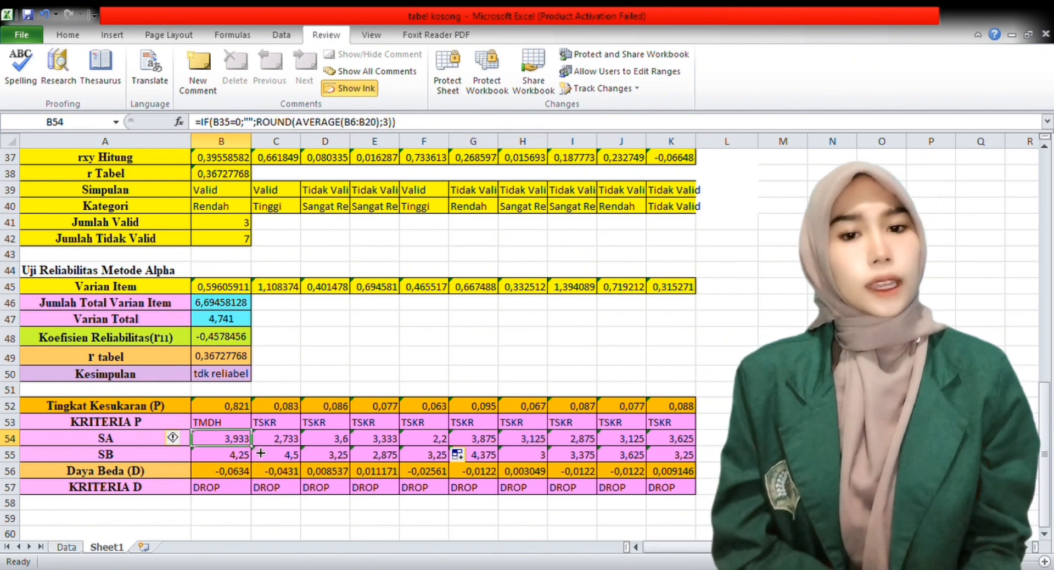
{"action": "left_click_drag", "start_coordinate": [259, 451], "coordinate": [685, 445]}
Count the question 1 scores from B34 up to B20 and set the AVERAGE range in B55's SB formula to B20:B34.
{"action": "left_click", "coordinate": [235, 455]}
{"action": "scroll", "coordinate": [237, 463], "scroll_direction": "up", "scroll_amount": 6}
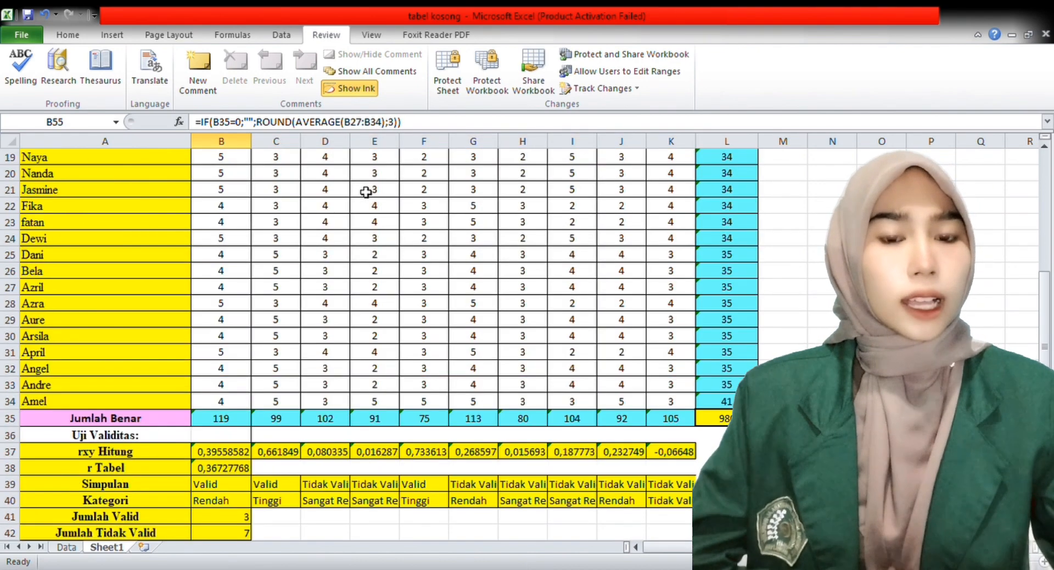
{"action": "left_click", "coordinate": [228, 407]}
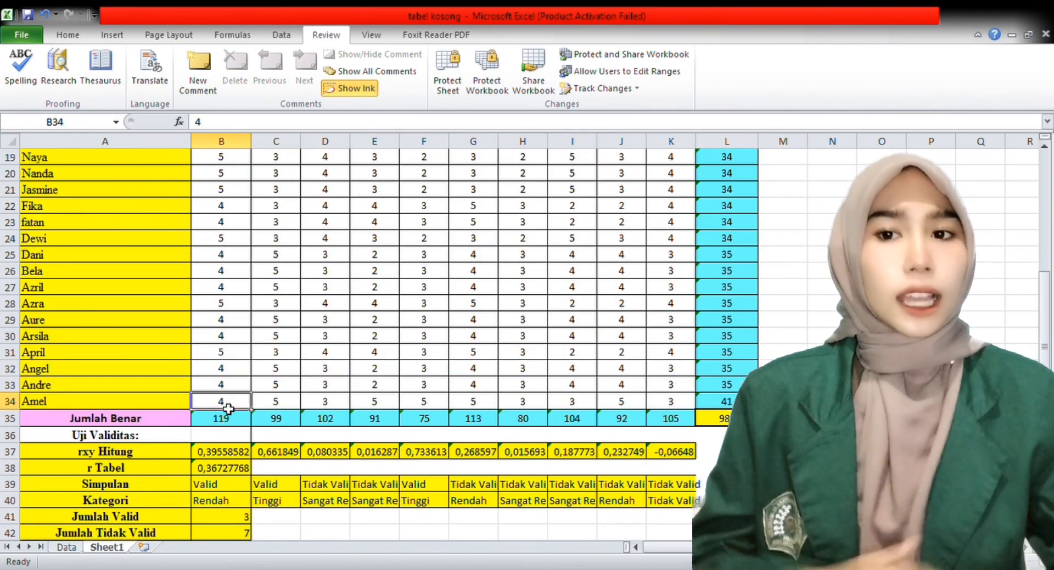
{"action": "key", "text": "Up"}
{"action": "key", "text": "Up"}
{"action": "key", "text": "Up"}
{"action": "key", "text": "Up"}
{"action": "key", "text": "Up"}
{"action": "key", "text": "Up"}
{"action": "key", "text": "Up"}
{"action": "key", "text": "Up"}
{"action": "key", "text": "Up"}
{"action": "key", "text": "Up"}
{"action": "key", "text": "Up"}
{"action": "key", "text": "Up"}
{"action": "key", "text": "Up"}
{"action": "key", "text": "Up"}
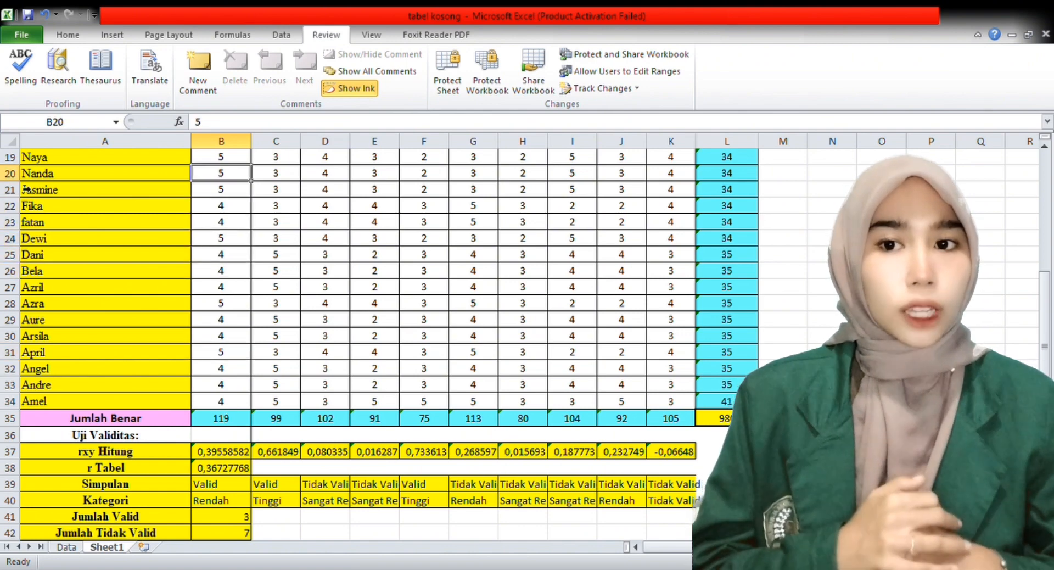
{"action": "scroll", "coordinate": [239, 493], "scroll_direction": "down", "scroll_amount": 6}
{"action": "left_click", "coordinate": [233, 456]}
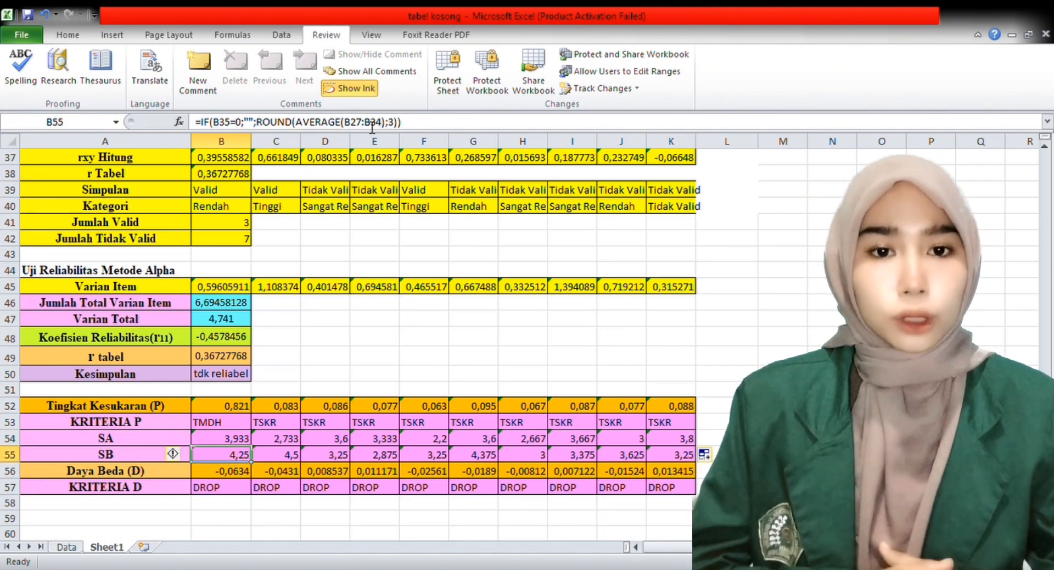
{"action": "left_click", "coordinate": [362, 126]}
{"action": "key", "text": "BackSpace"}
{"action": "type", "text": "0"}
{"action": "key", "text": "Return"}
Fill the SB formula from B55 across to K55 for all ten questions.
{"action": "left_click", "coordinate": [225, 454]}
{"action": "left_click_drag", "start_coordinate": [251, 462], "coordinate": [670, 471]}
{"action": "left_click", "coordinate": [716, 405]}
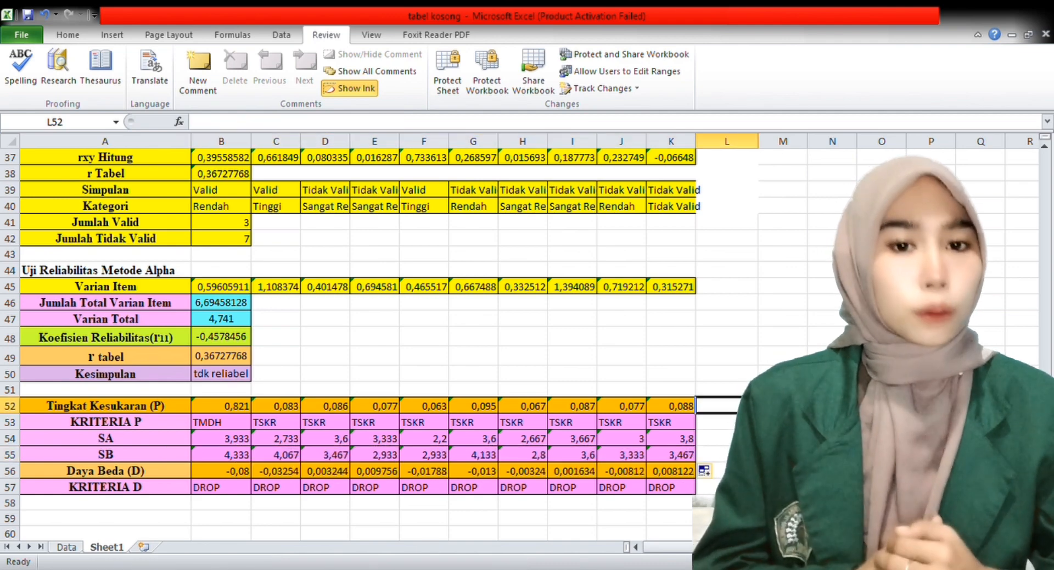
{"action": "scroll", "coordinate": [213, 472], "scroll_direction": "down", "scroll_amount": 2}
{"action": "scroll", "coordinate": [213, 472], "scroll_direction": "up", "scroll_amount": 2}
Examine the Daya Beda formula in B56 and the REVISI, CUKUP, BAIK and DROP conditions in B57's KRITERIA D formula.
{"action": "left_click", "coordinate": [212, 472]}
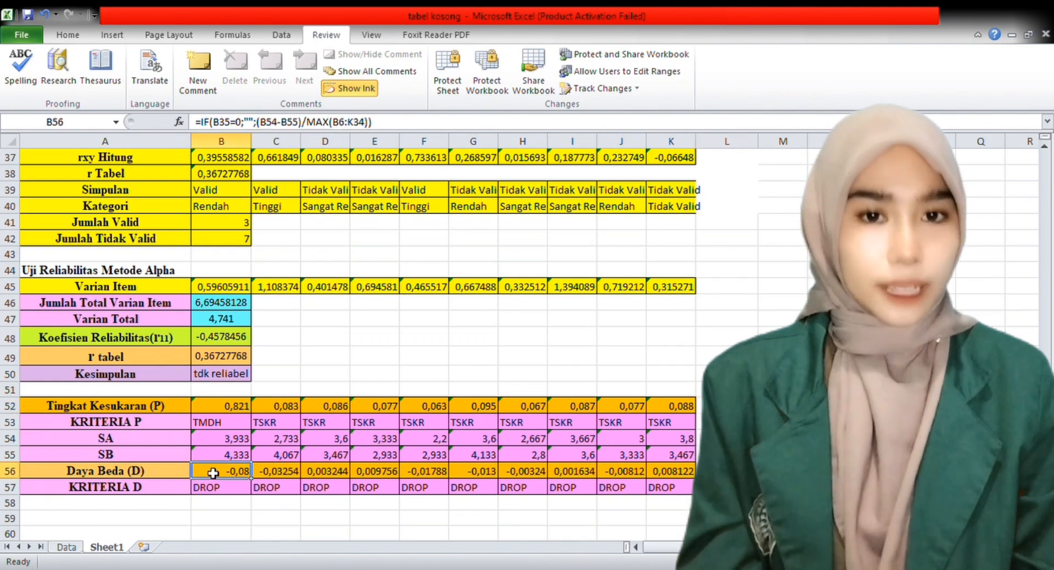
{"action": "left_click", "coordinate": [347, 127]}
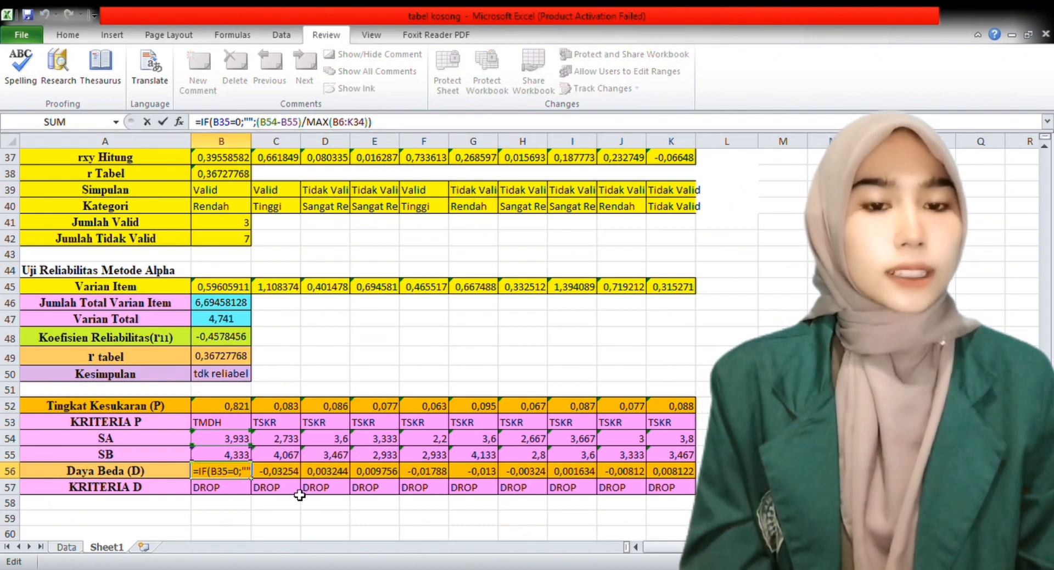
{"action": "left_click", "coordinate": [236, 496]}
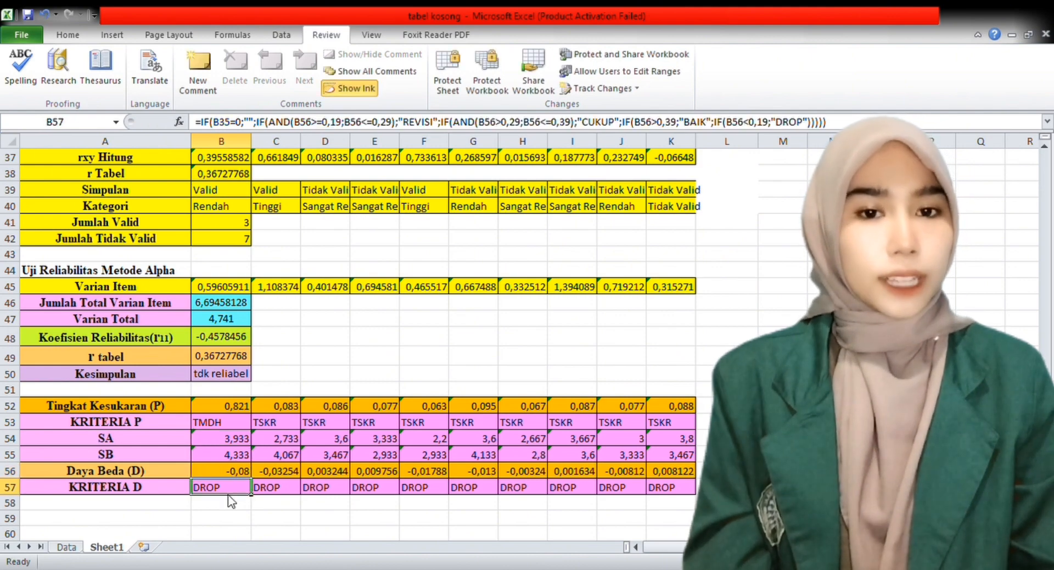
{"action": "left_click", "coordinate": [557, 124]}
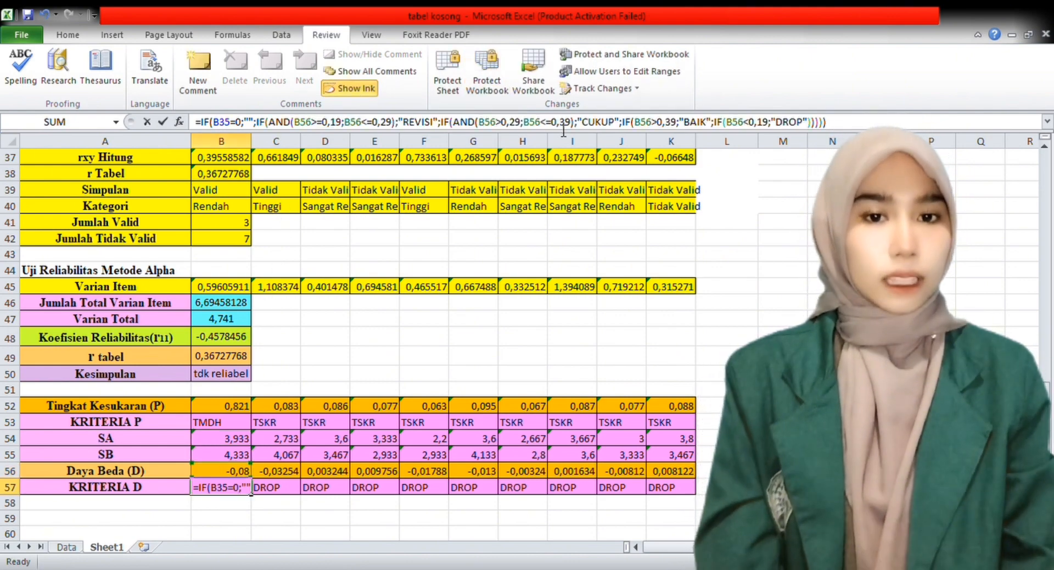
{"action": "mouse_move", "coordinate": [403, 130]}
{"action": "left_mouse_down"}
{"action": "mouse_move", "coordinate": [436, 131]}
{"action": "mouse_move", "coordinate": [424, 132]}
{"action": "left_mouse_up"}
{"action": "left_click", "coordinate": [416, 131]}
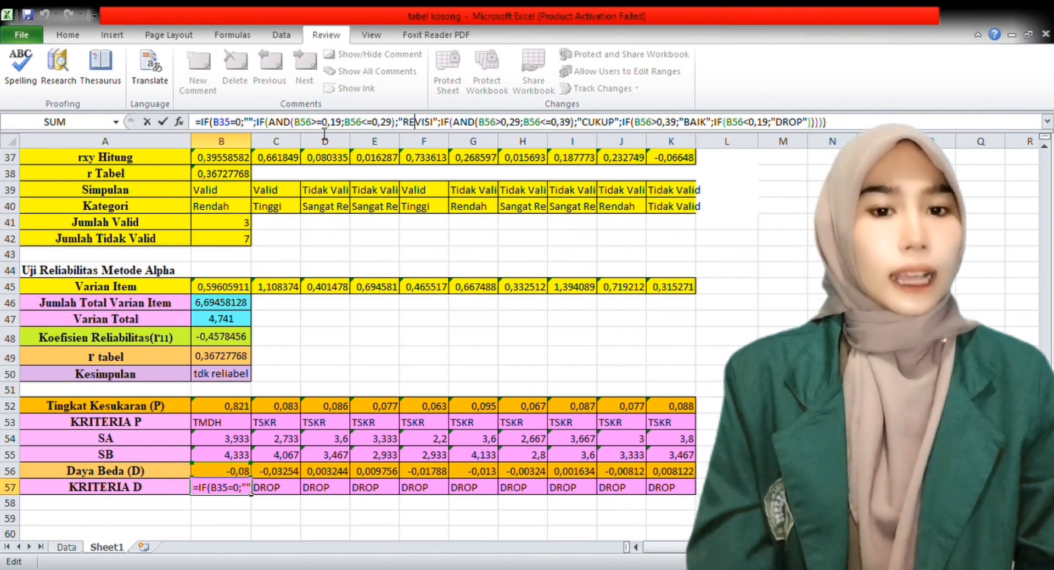
{"action": "left_click_drag", "start_coordinate": [269, 126], "coordinate": [298, 128]}
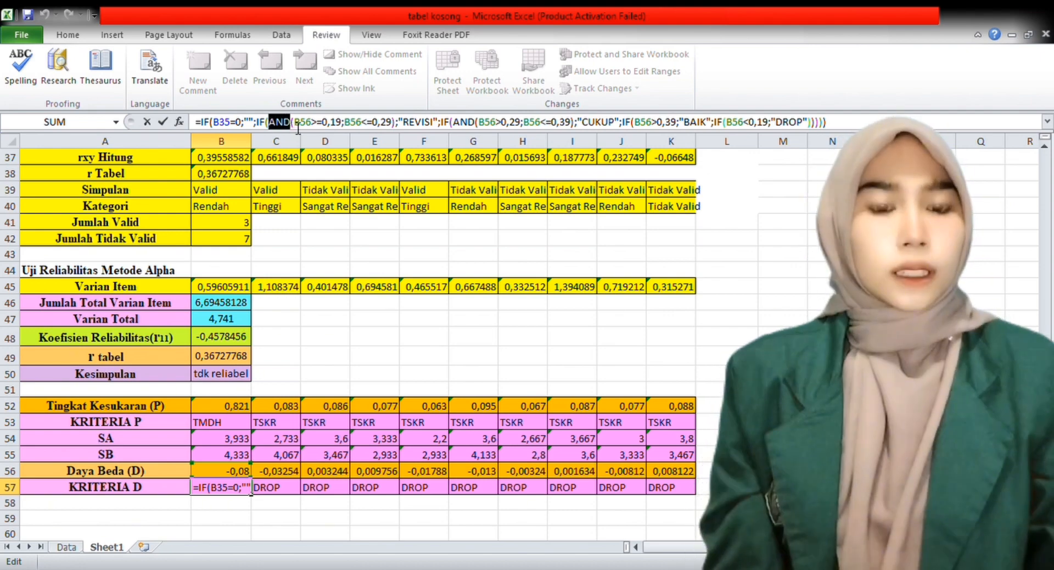
{"action": "left_click", "coordinate": [544, 126]}
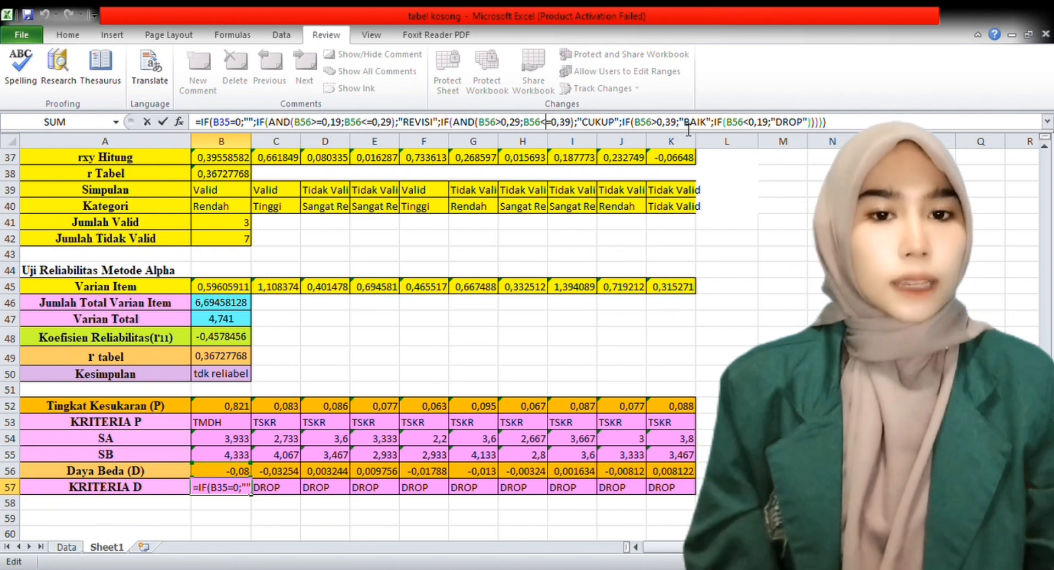
Remove the stray N55 reference from B57's KRITERIA D formula and confirm the formula.
{"action": "left_click", "coordinate": [831, 454]}
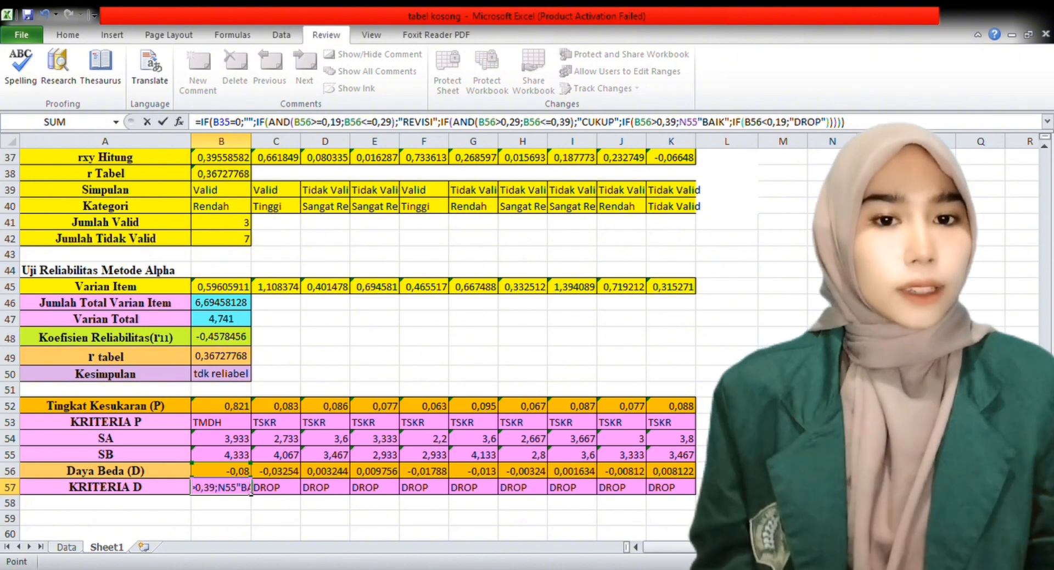
{"action": "key", "text": "BackSpace"}
{"action": "key", "text": "BackSpace"}
{"action": "key", "text": "BackSpace"}
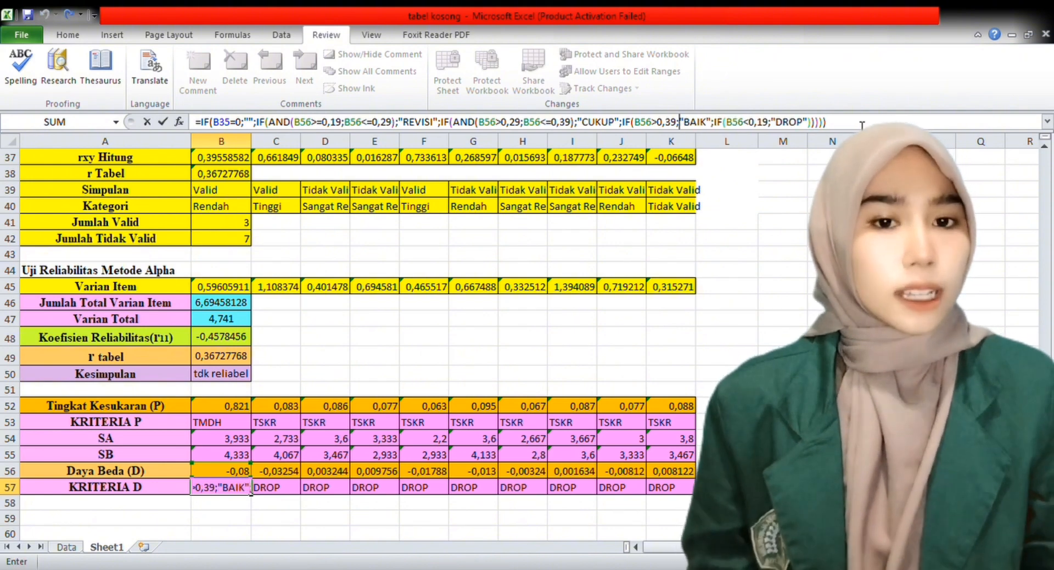
{"action": "key", "text": "Return"}
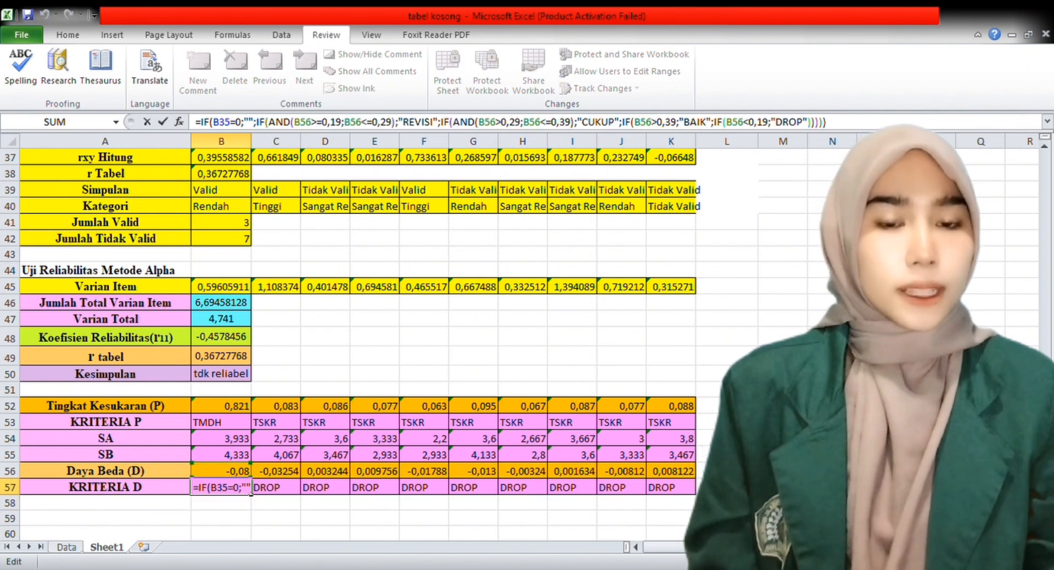
{"action": "left_click", "coordinate": [831, 454]}
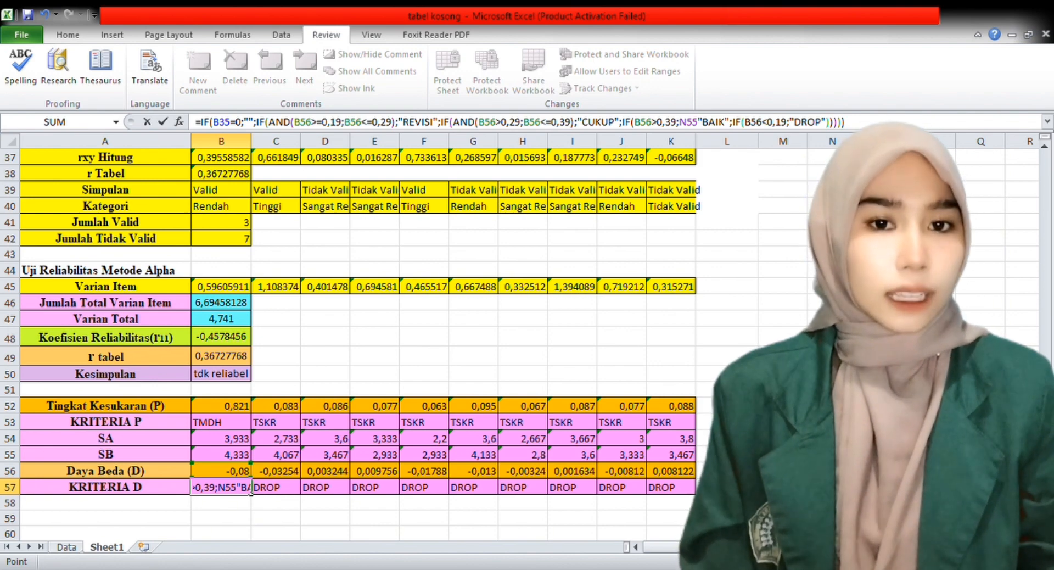
{"action": "key", "text": "BackSpace"}
{"action": "key", "text": "BackSpace"}
{"action": "key", "text": "BackSpace"}
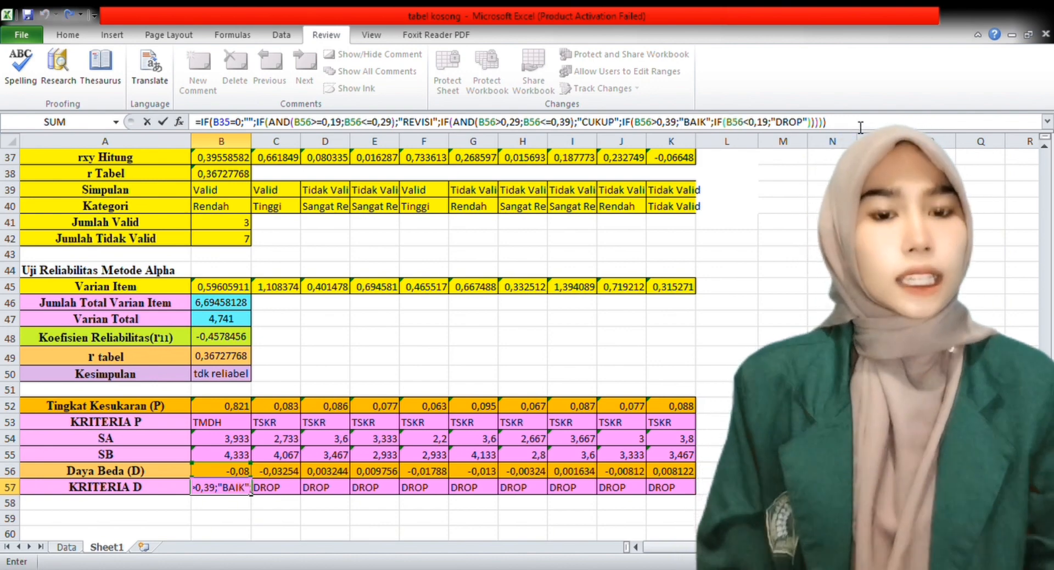
{"action": "left_click", "coordinate": [843, 129]}
{"action": "key", "text": "Return"}
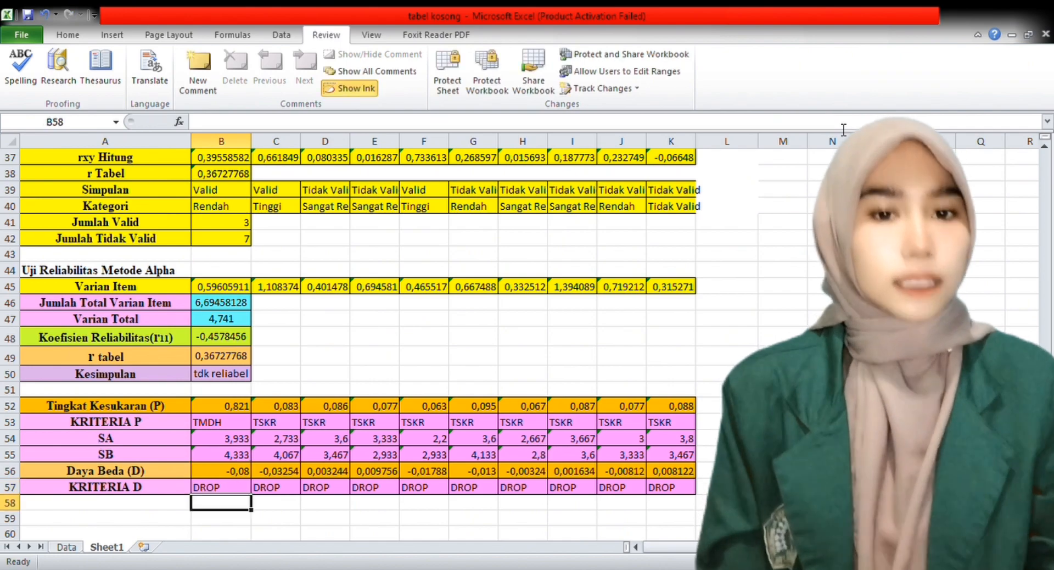